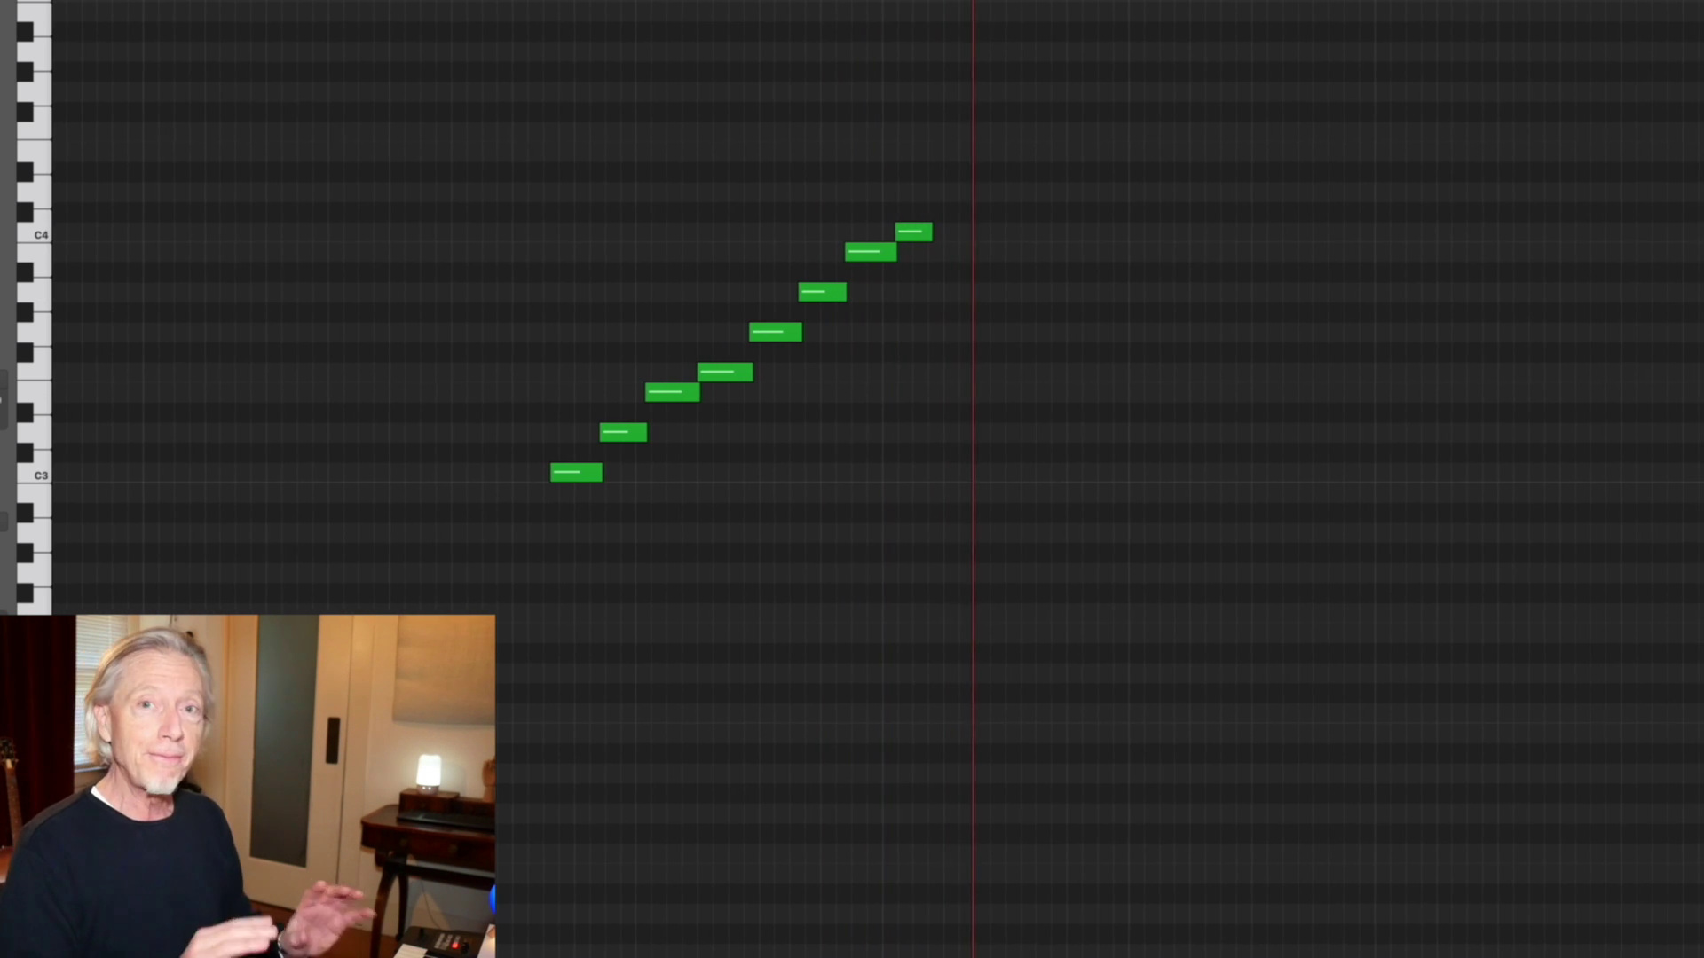
Stop recording once the eight-note ascending scale from C3 to C4 is captured.
key(space)
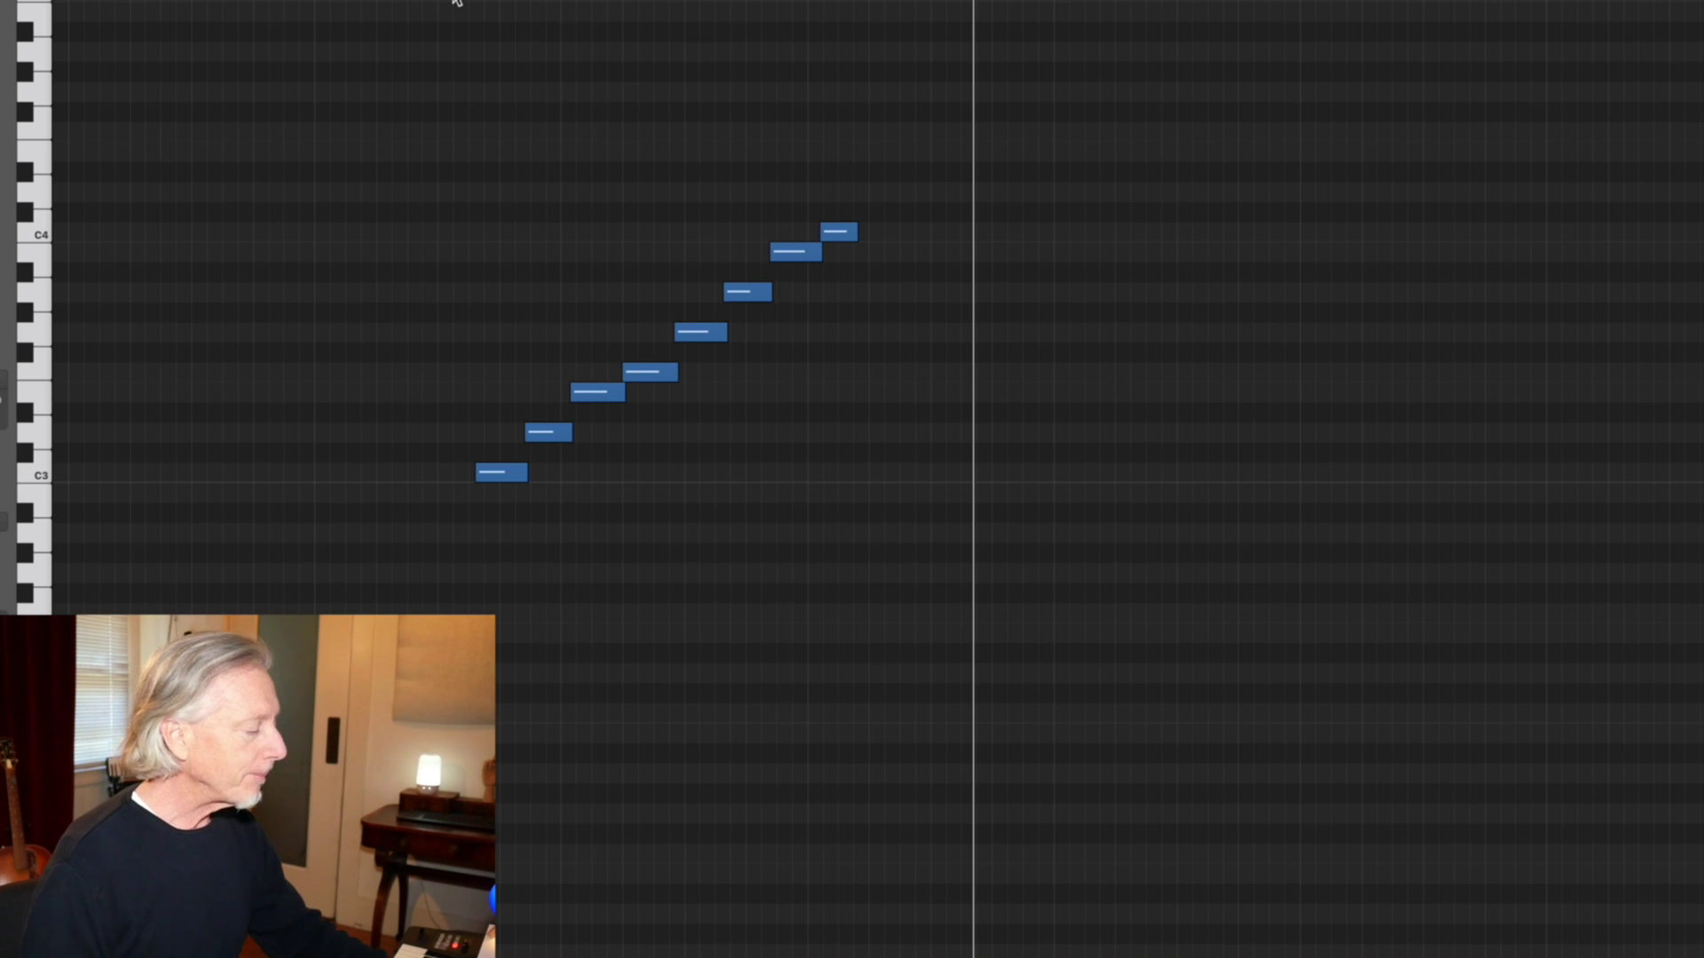
Record a zigzagging two-voice passage climbing from C3 to above C4.
key(r)
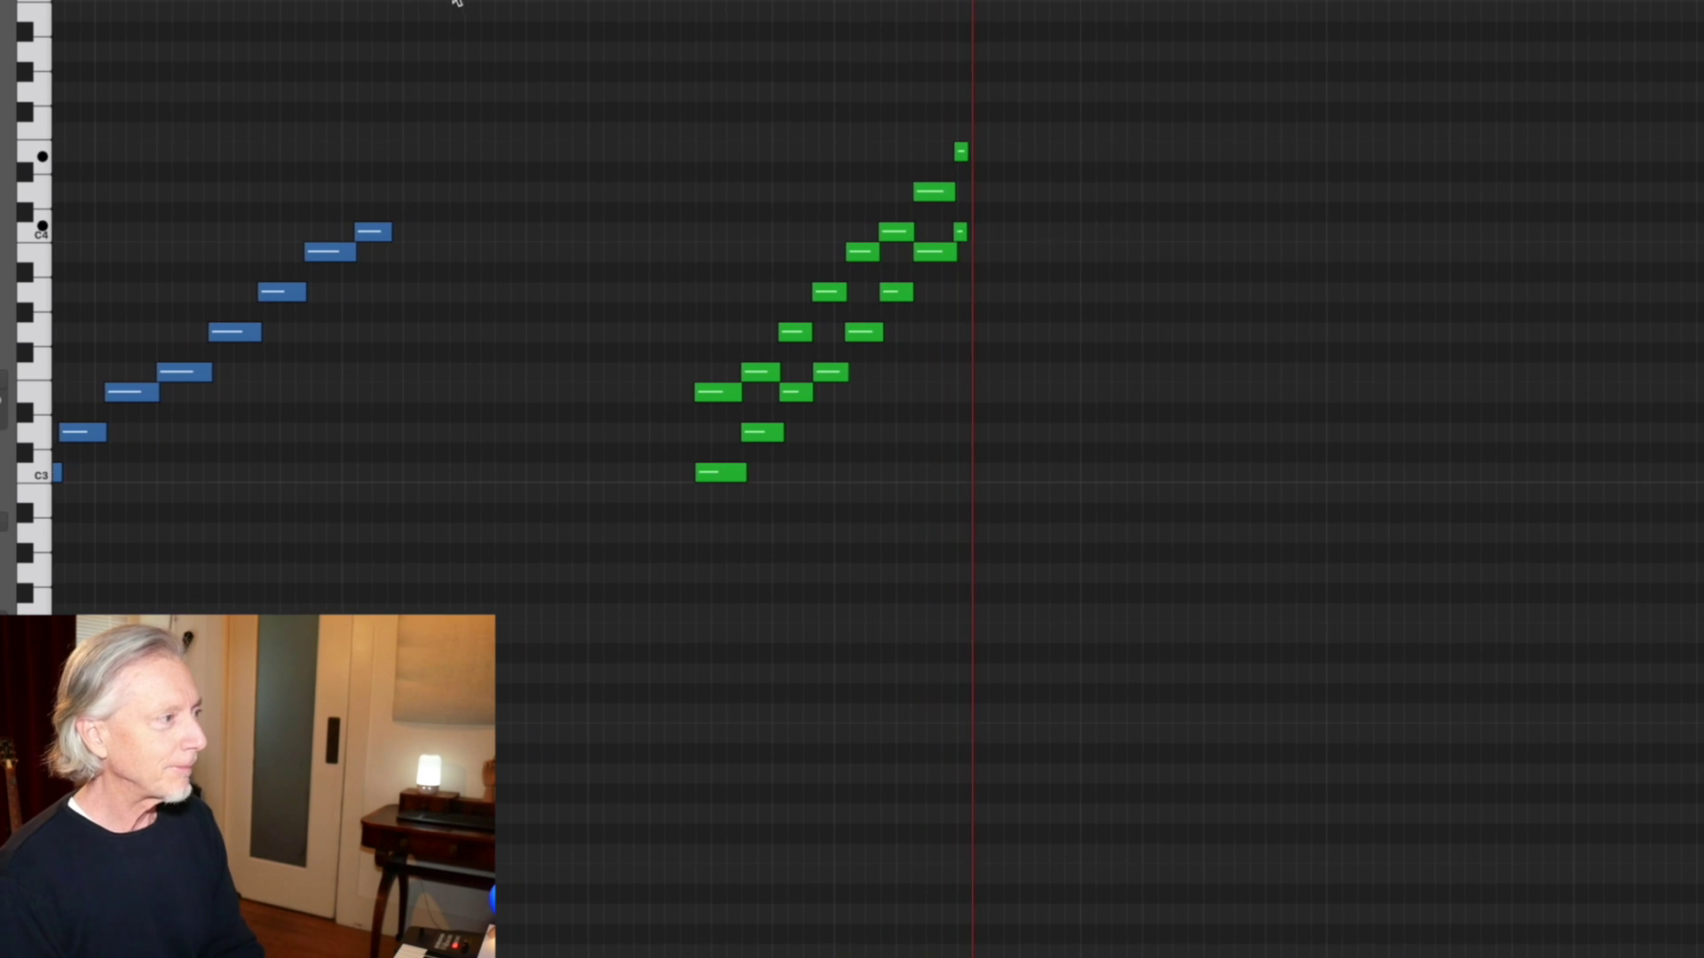
key(space)
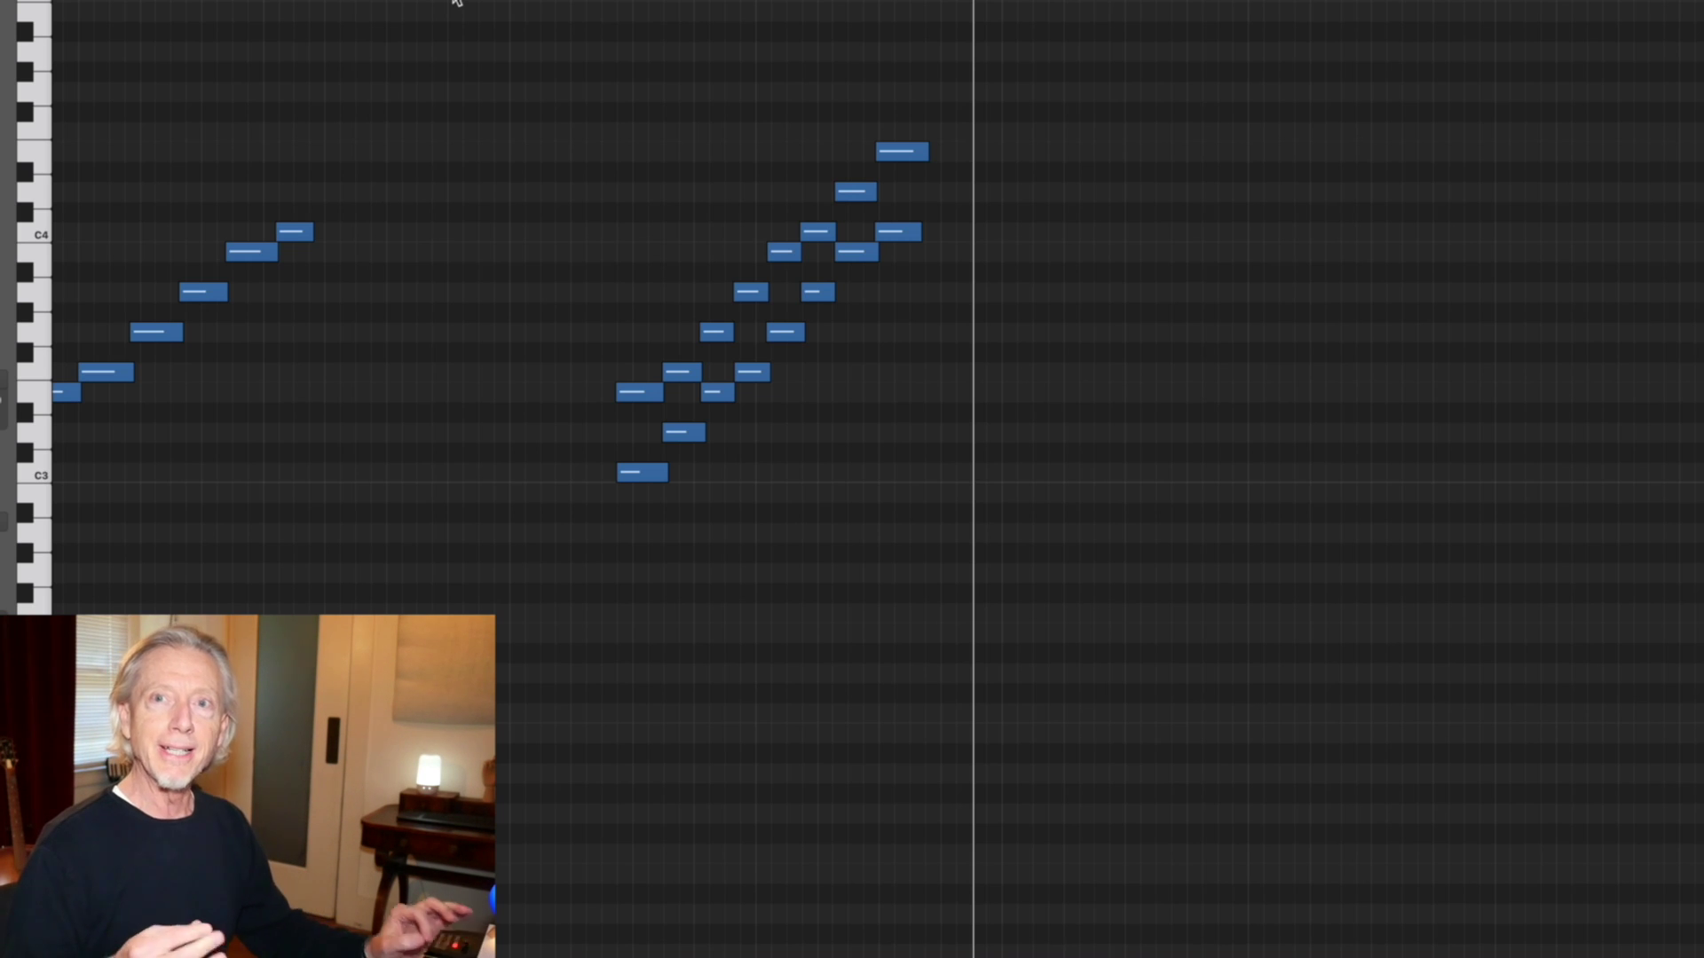
Record the parallel-tenths example, lower voice from below C3 and upper voice from C3 to C4.
key(space)
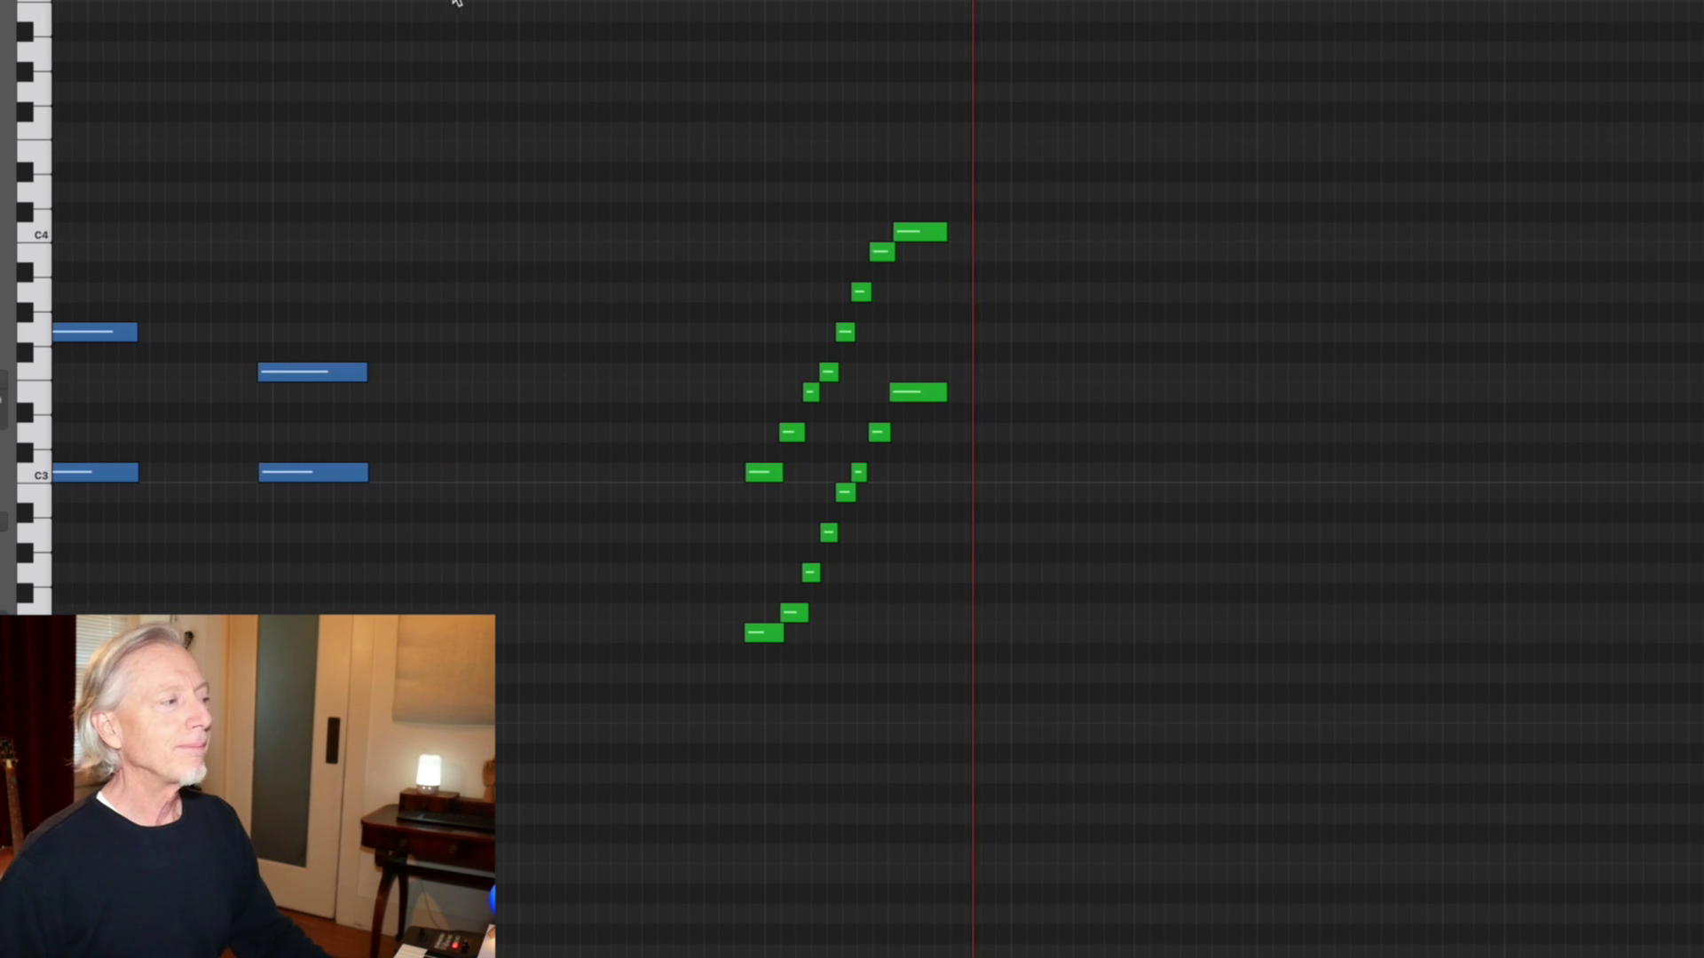
key(space)
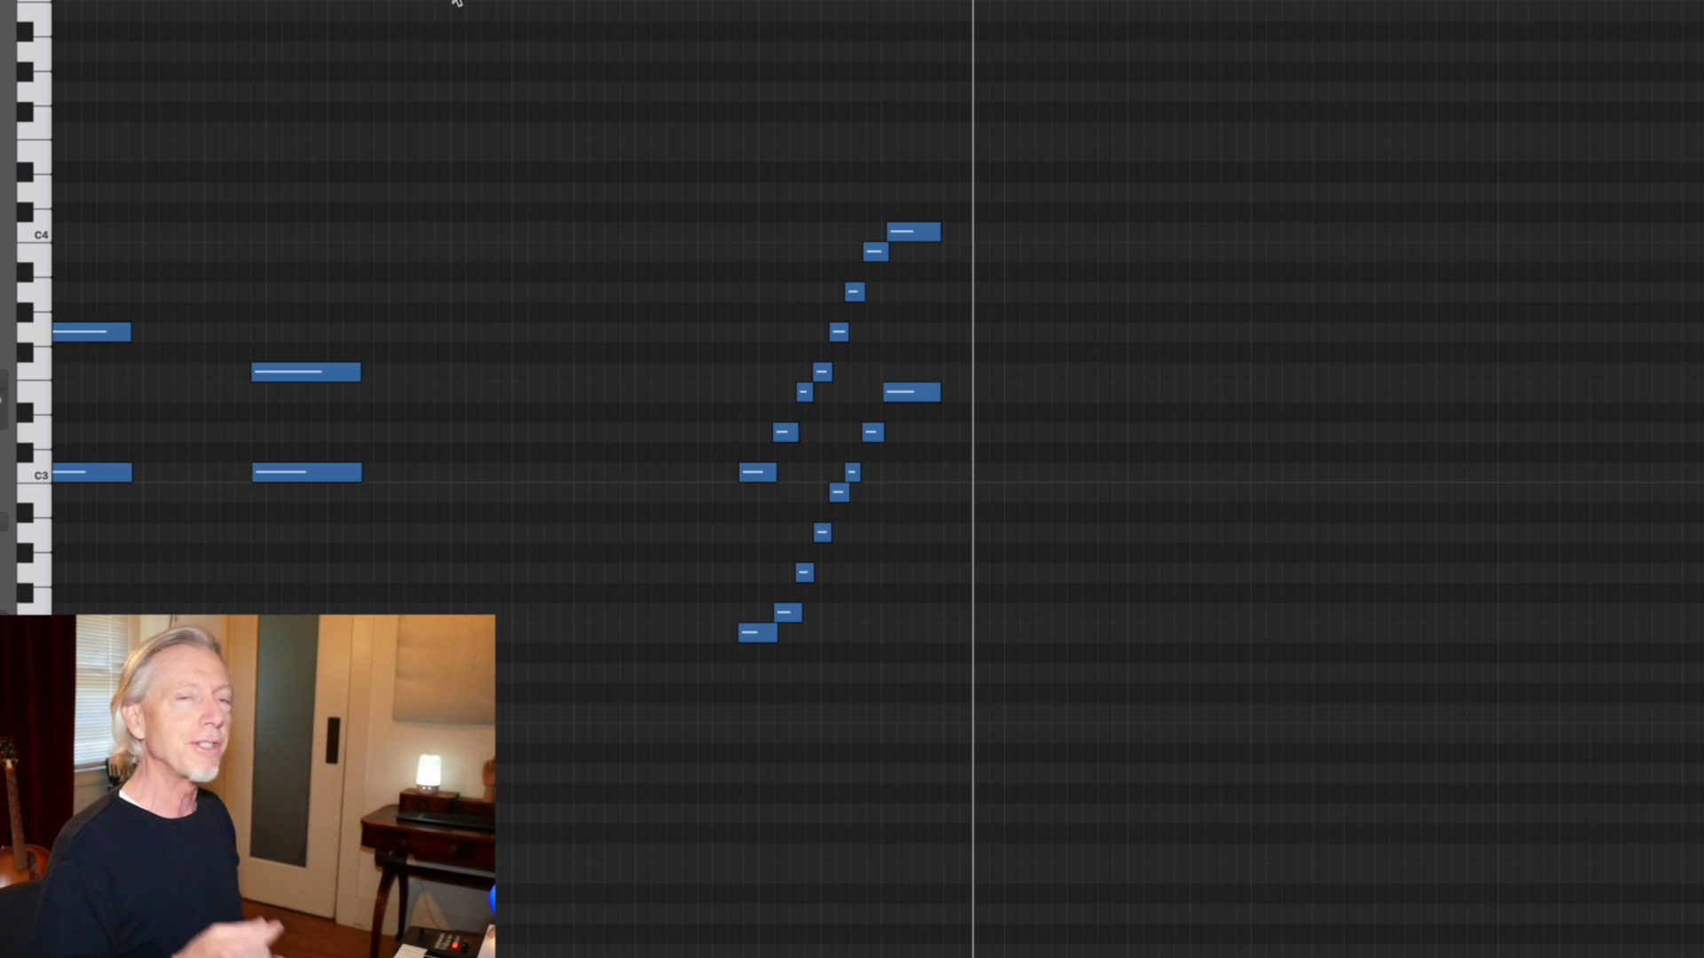
Record a parallel melody around C4 and C3, then undo back to the prepared longer example.
key(space)
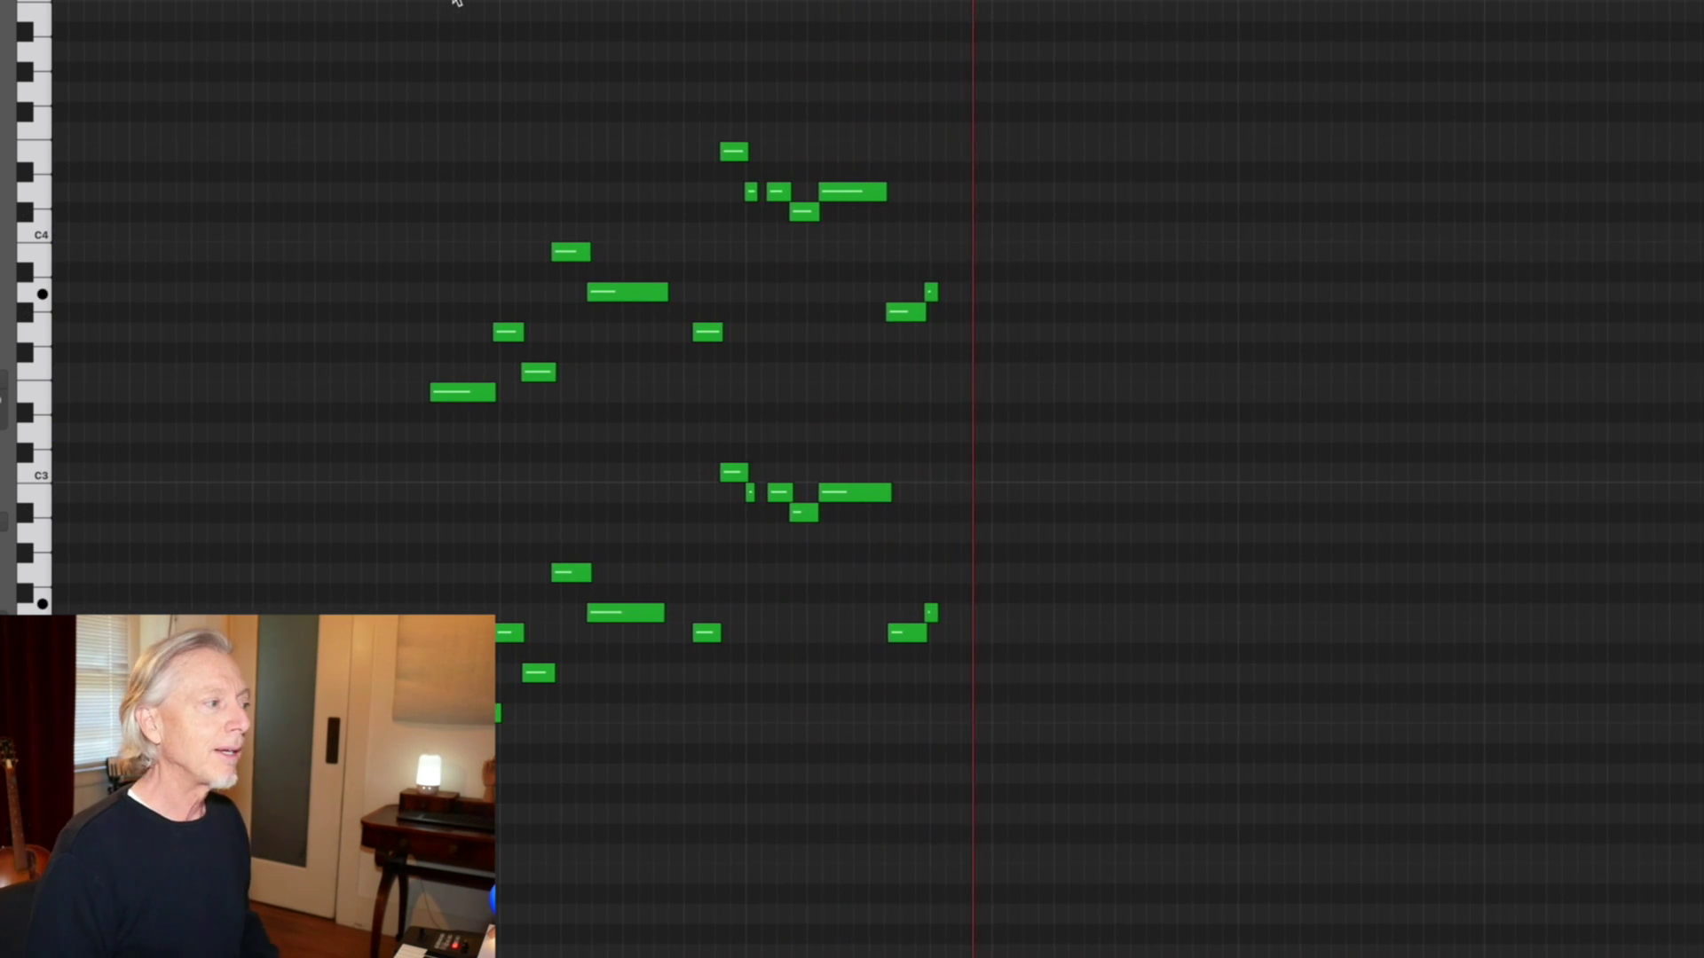
key(space)
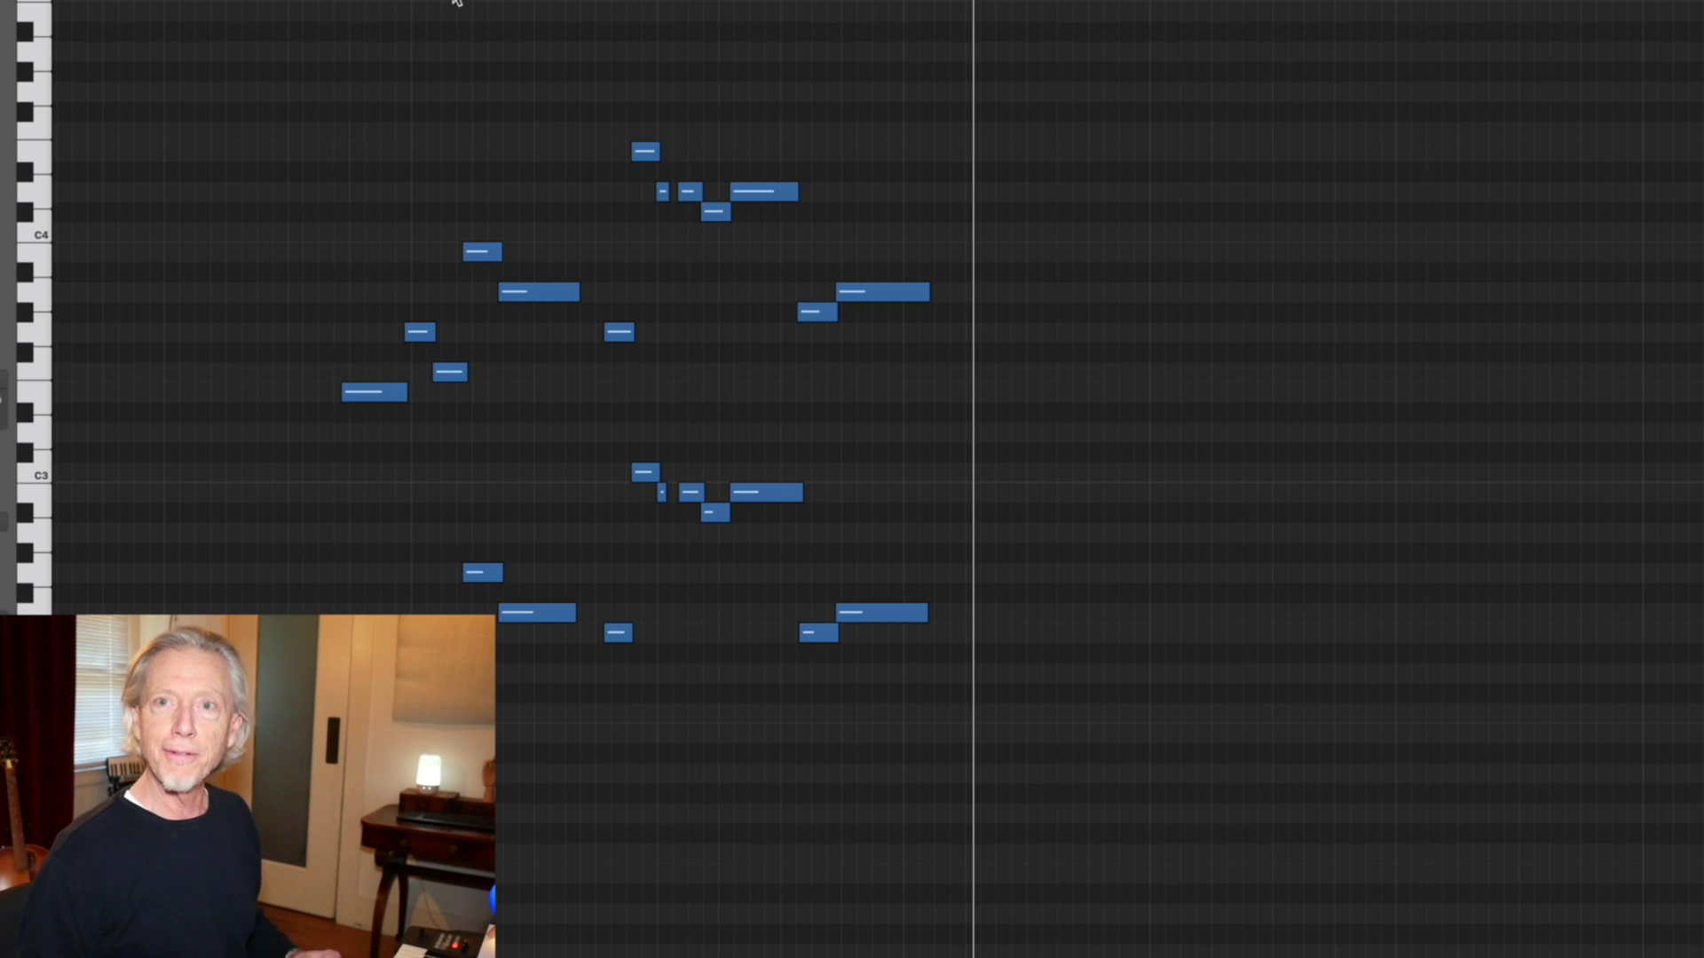
key(super+z)
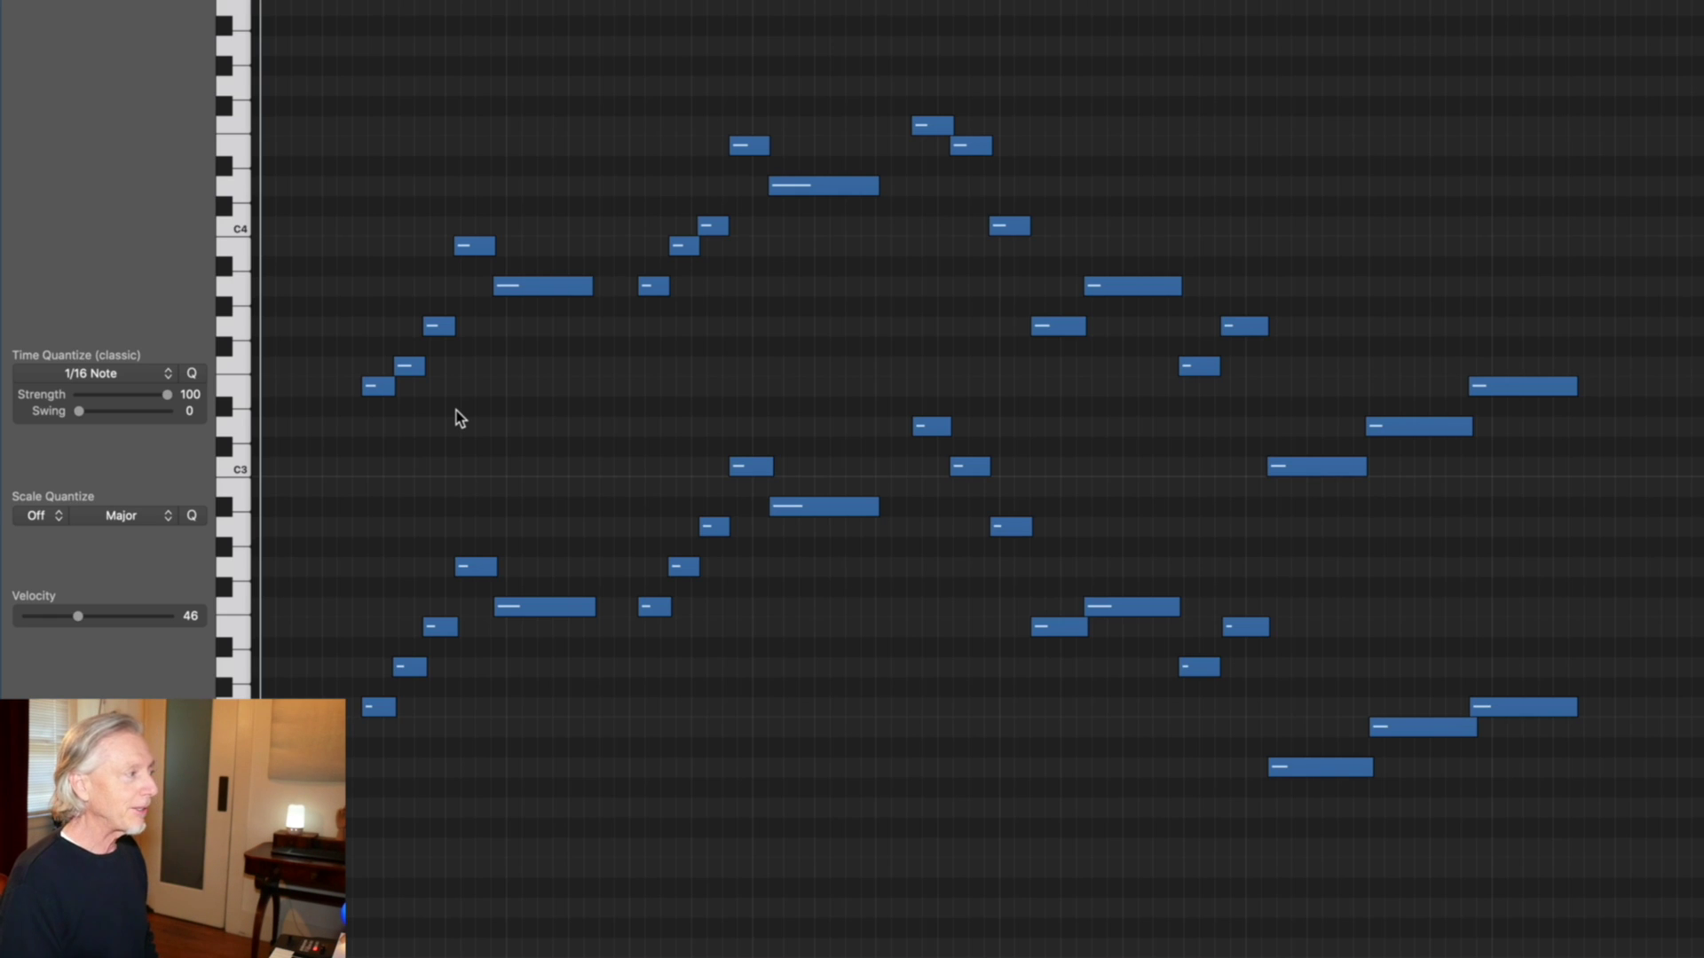
Play the longer two-voice example, restart it from the beginning, then stop playback.
key(space)
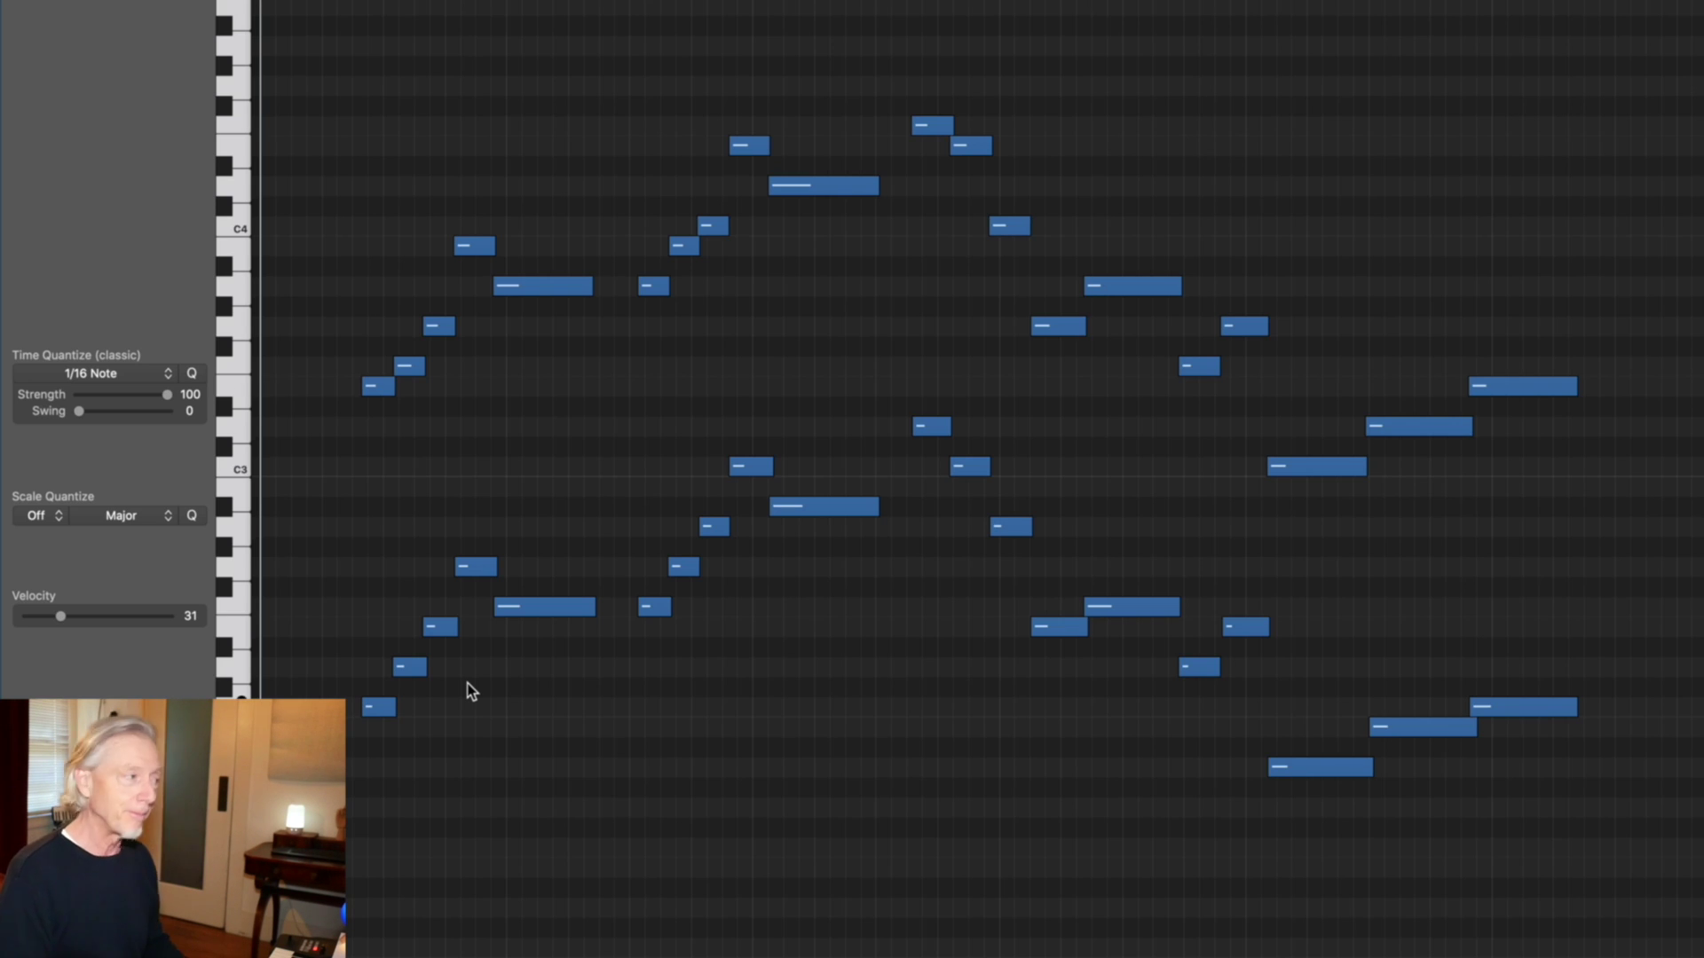
key(space)
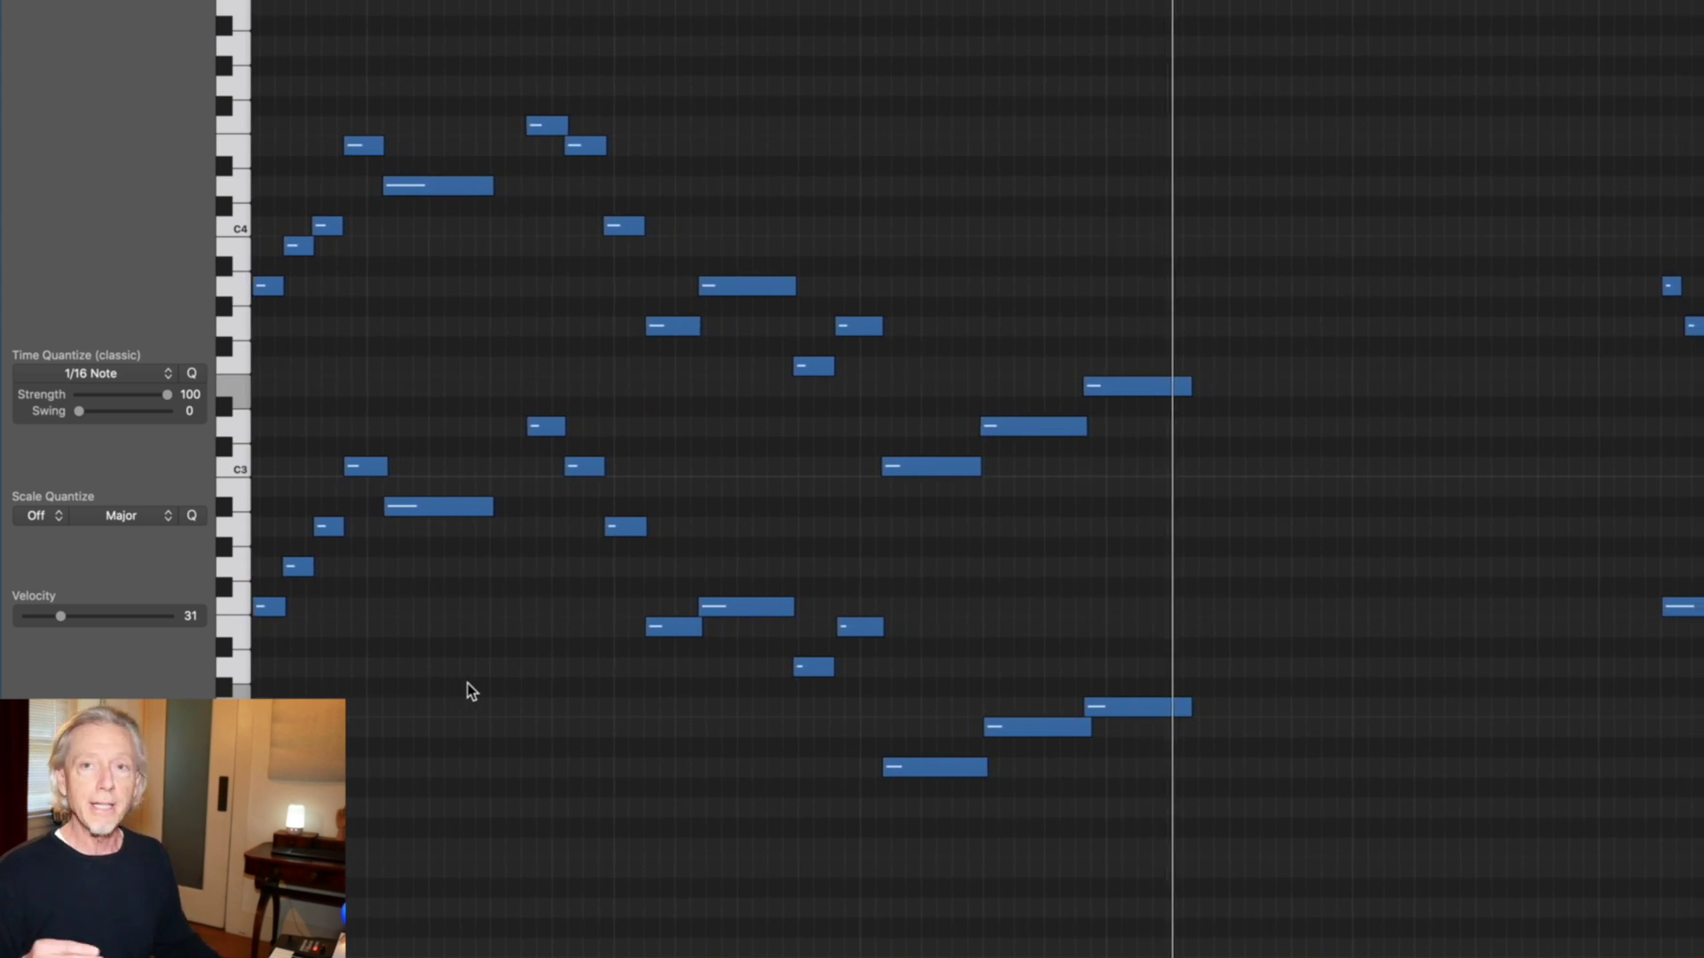
key(space)
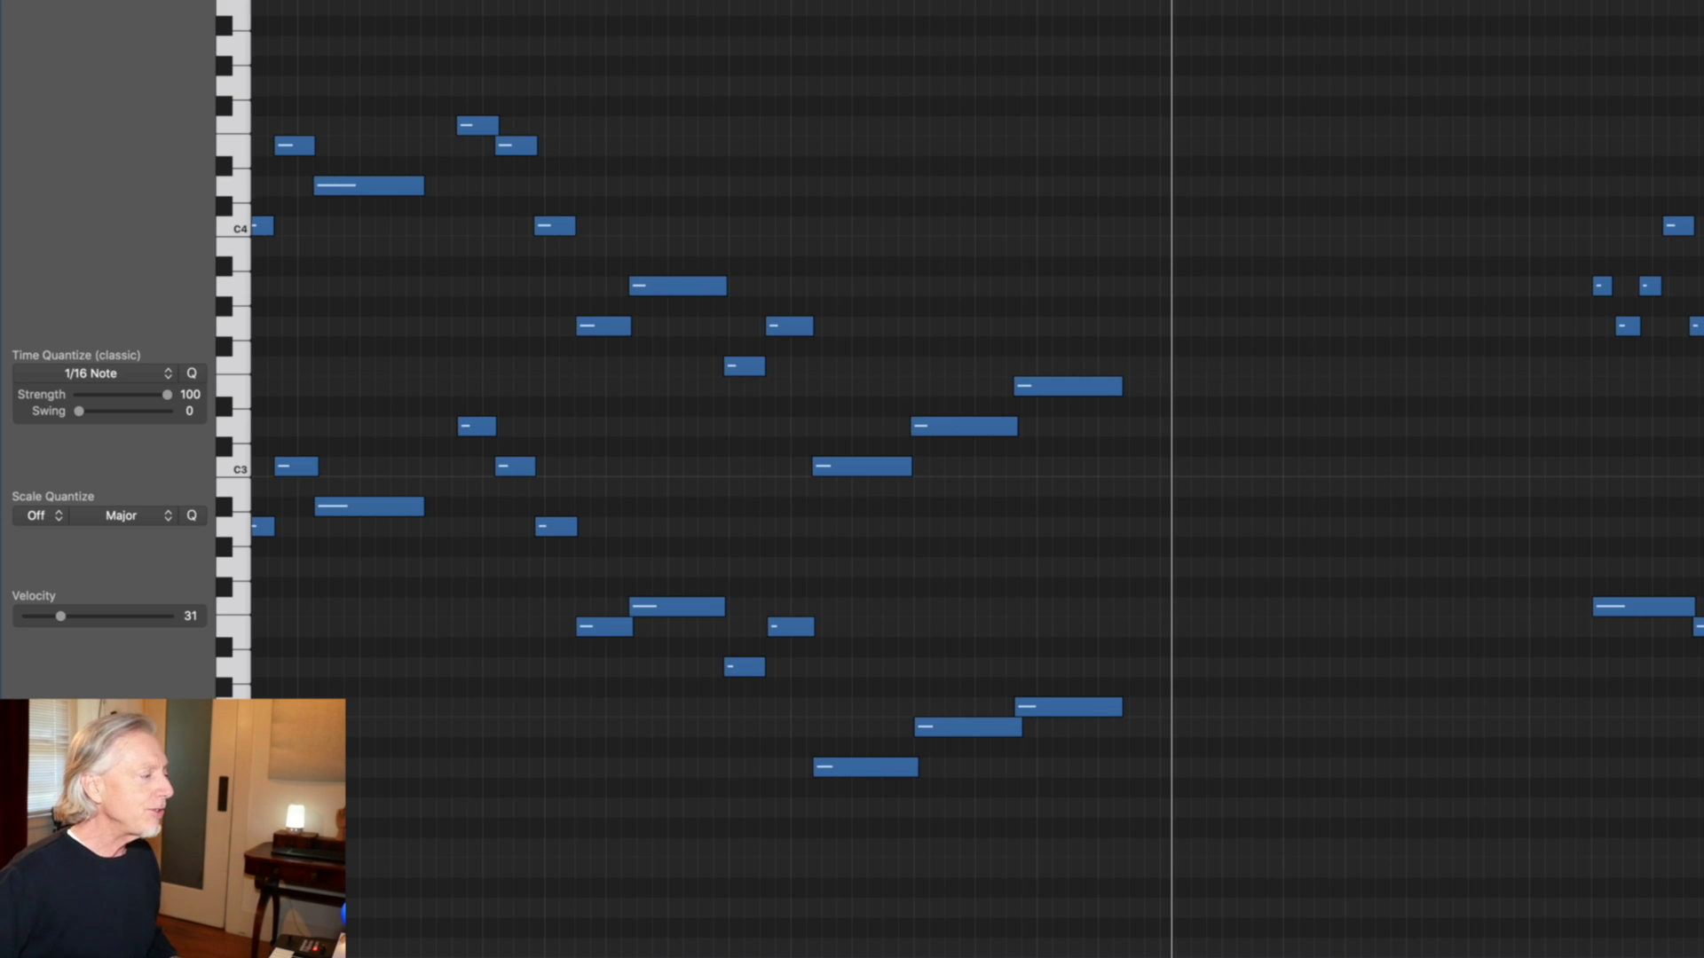
scroll(976, 479, left, 5)
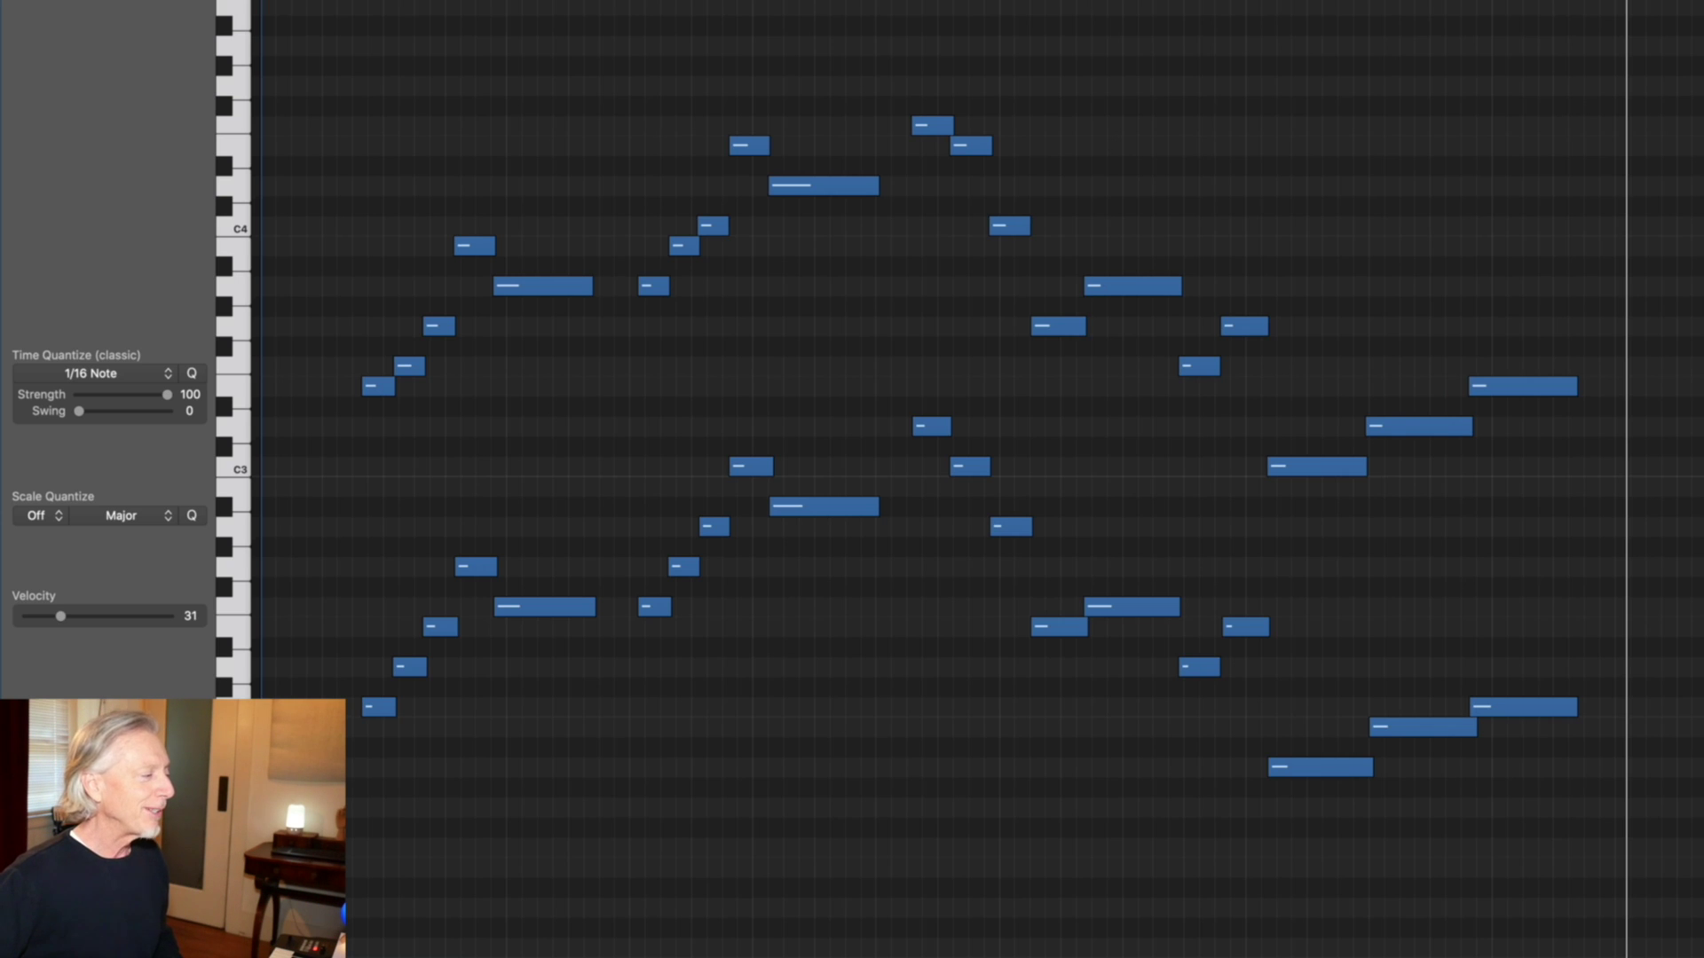
scroll(958, 479, down, 2)
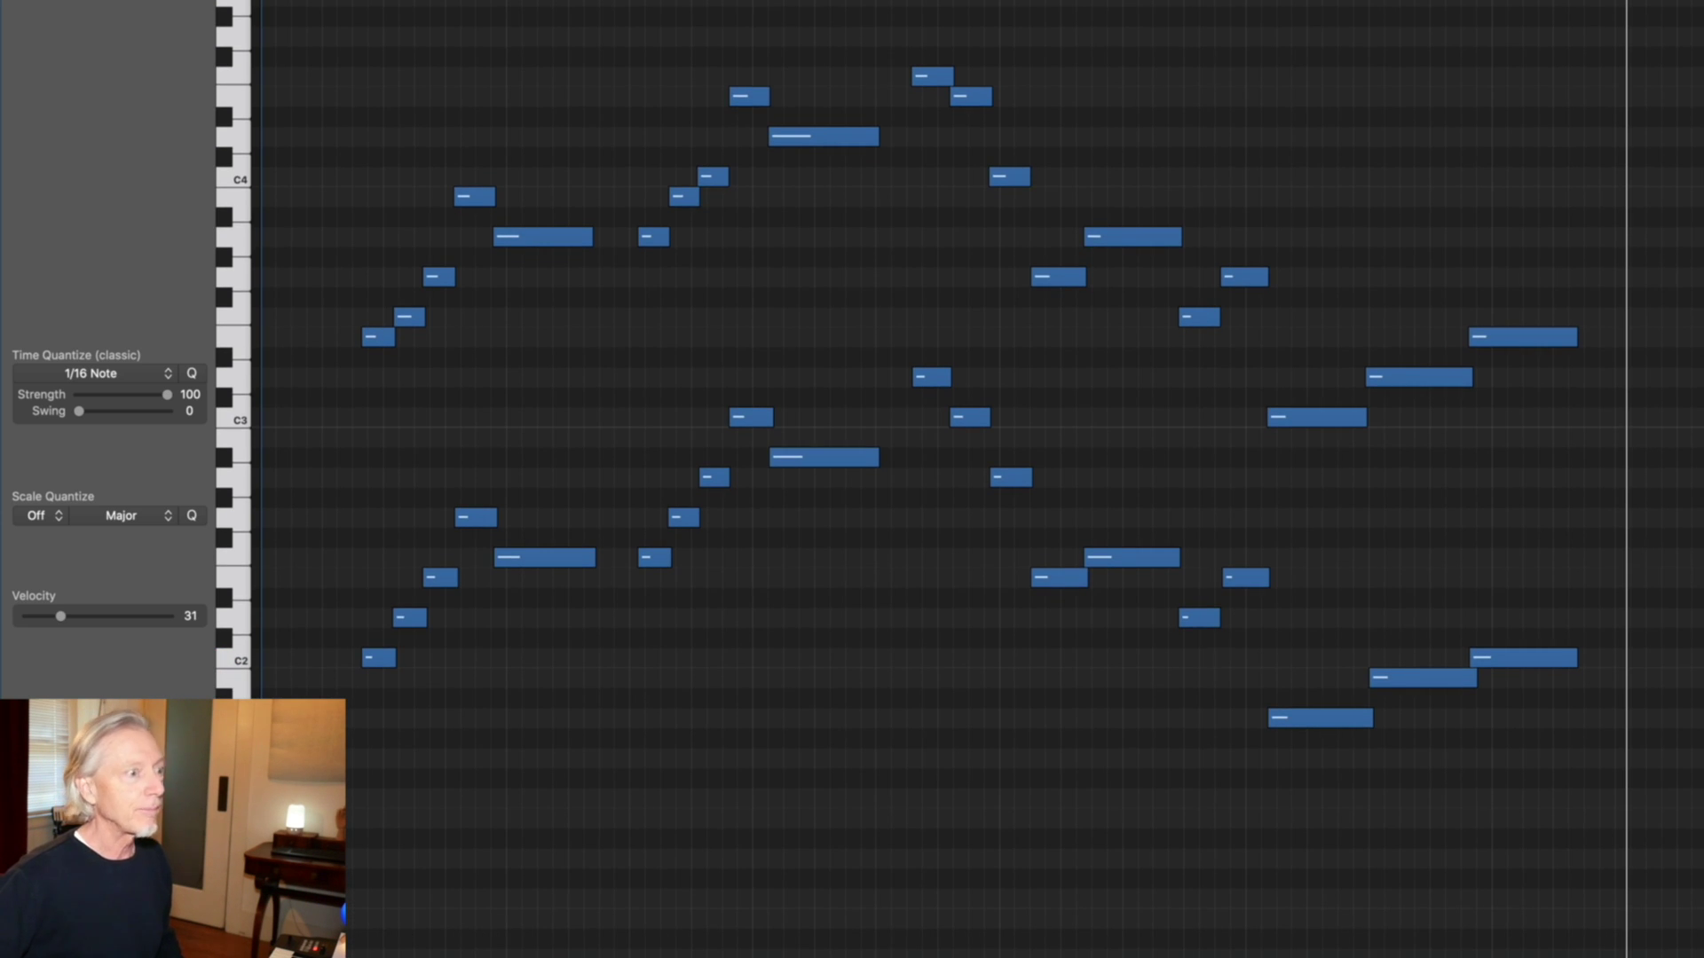
scroll(958, 373, up, 1)
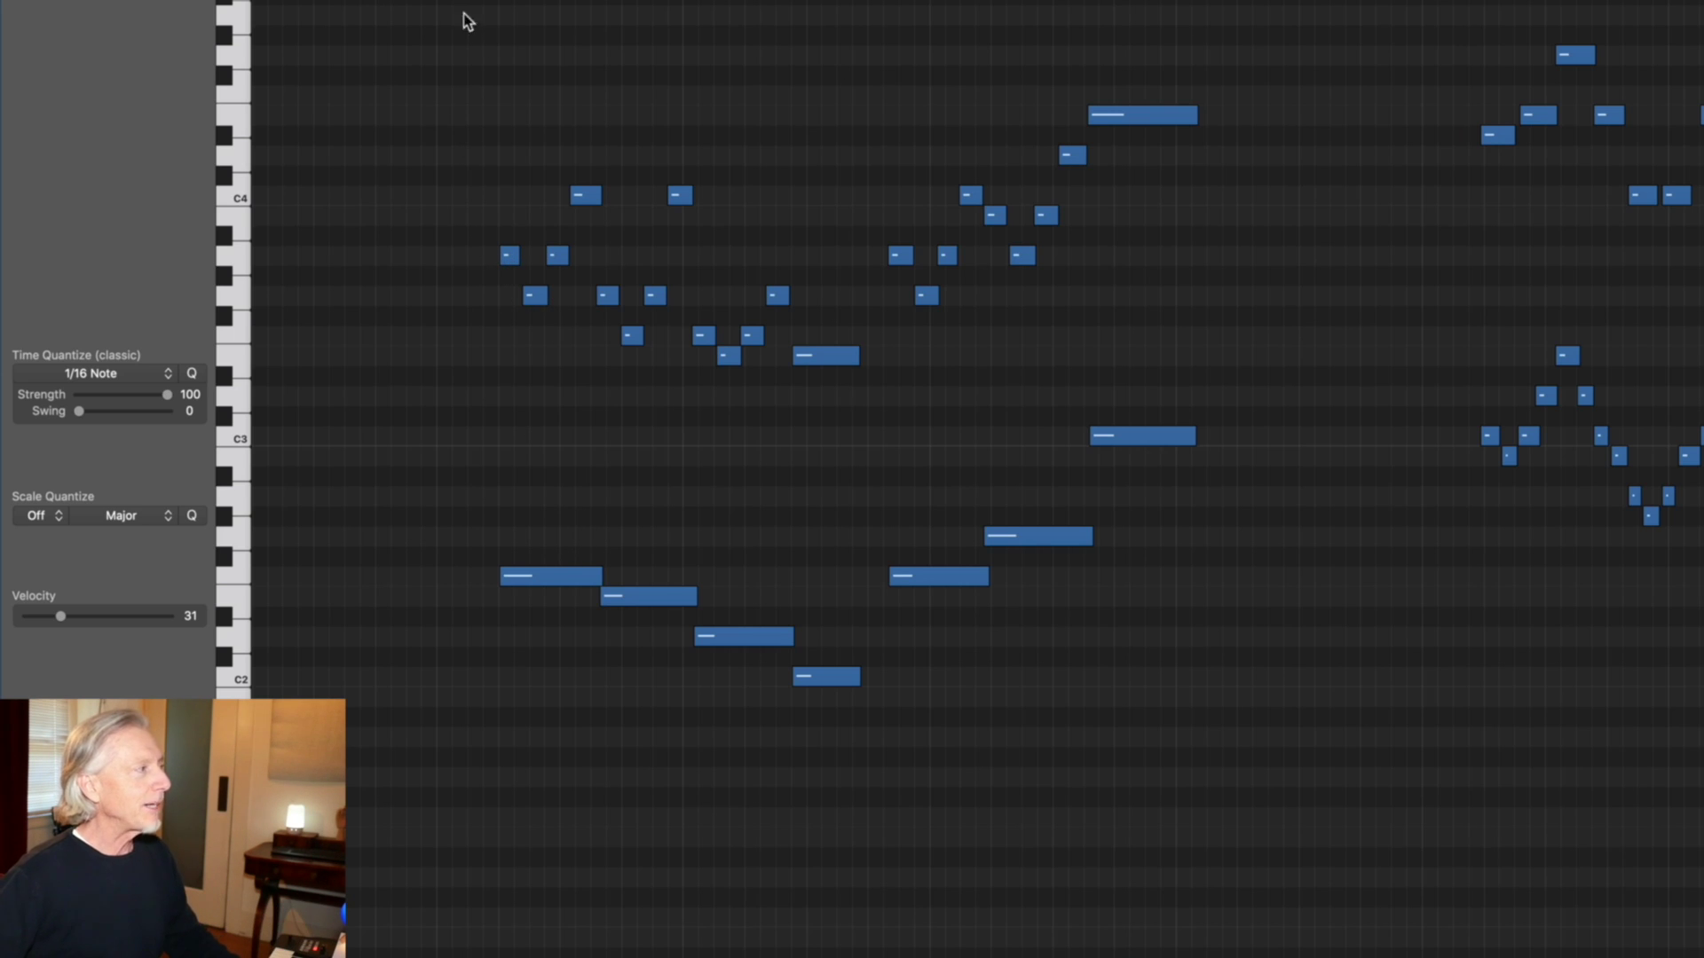
Play the parallel-tenths example, from its long bass notes down to C2 through the quicker figures.
key(space)
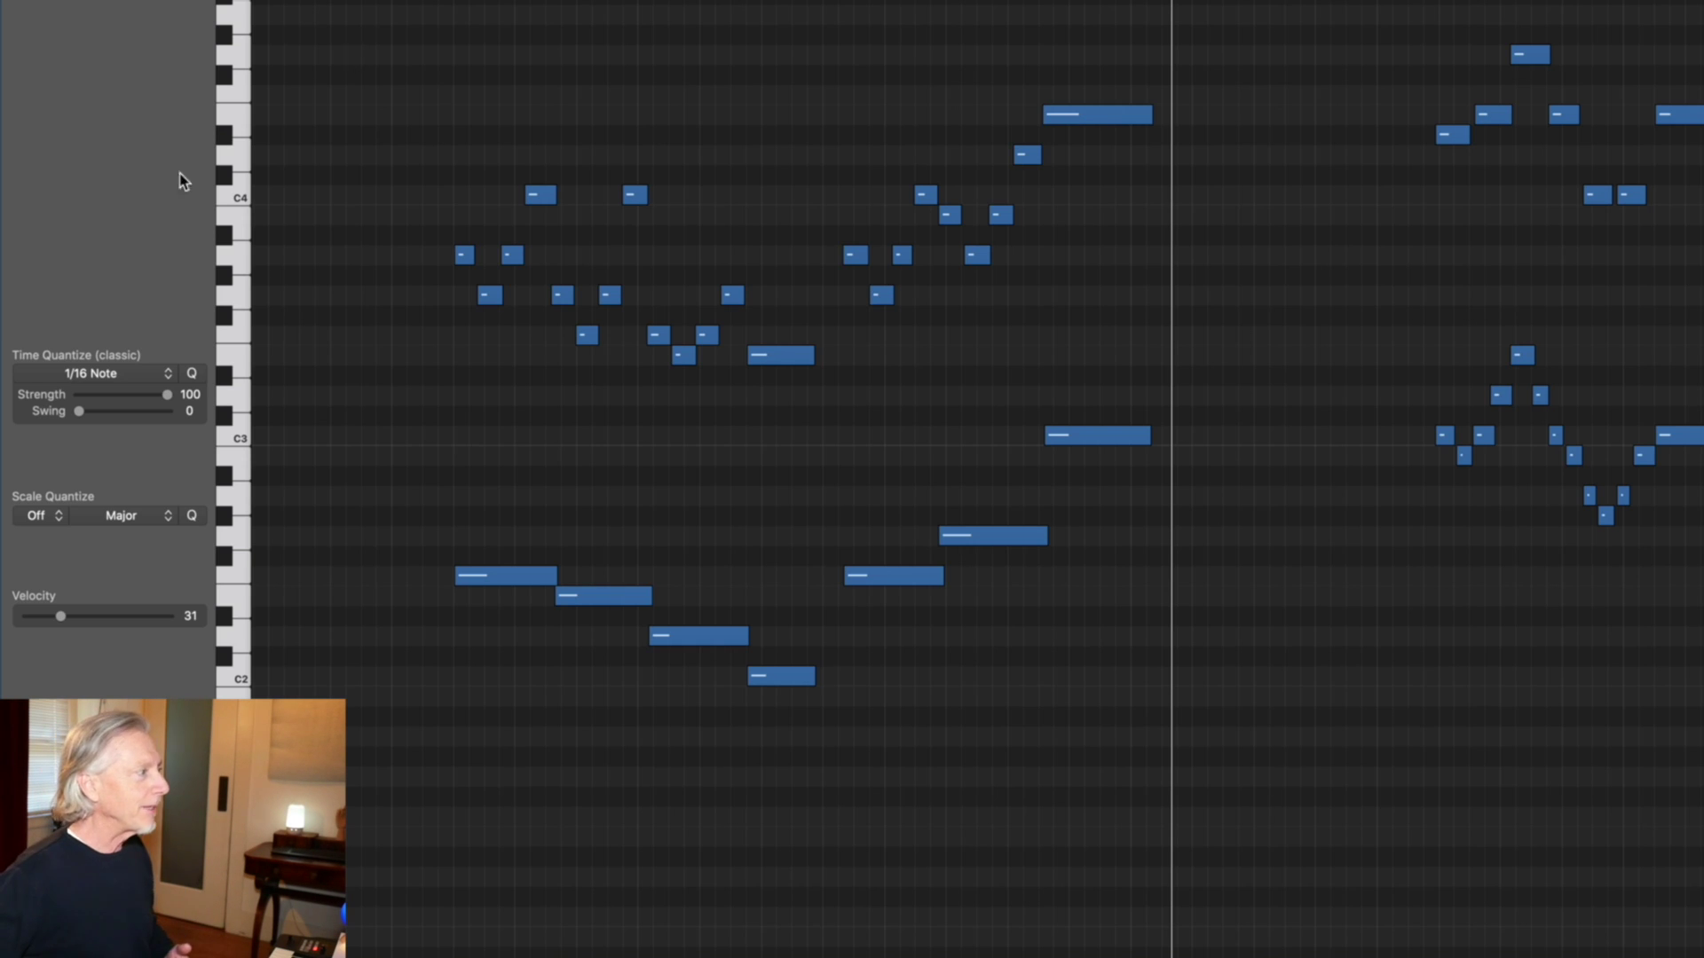
Audition the first two upper-voice notes, then the first long lower-voice note.
click(467, 257)
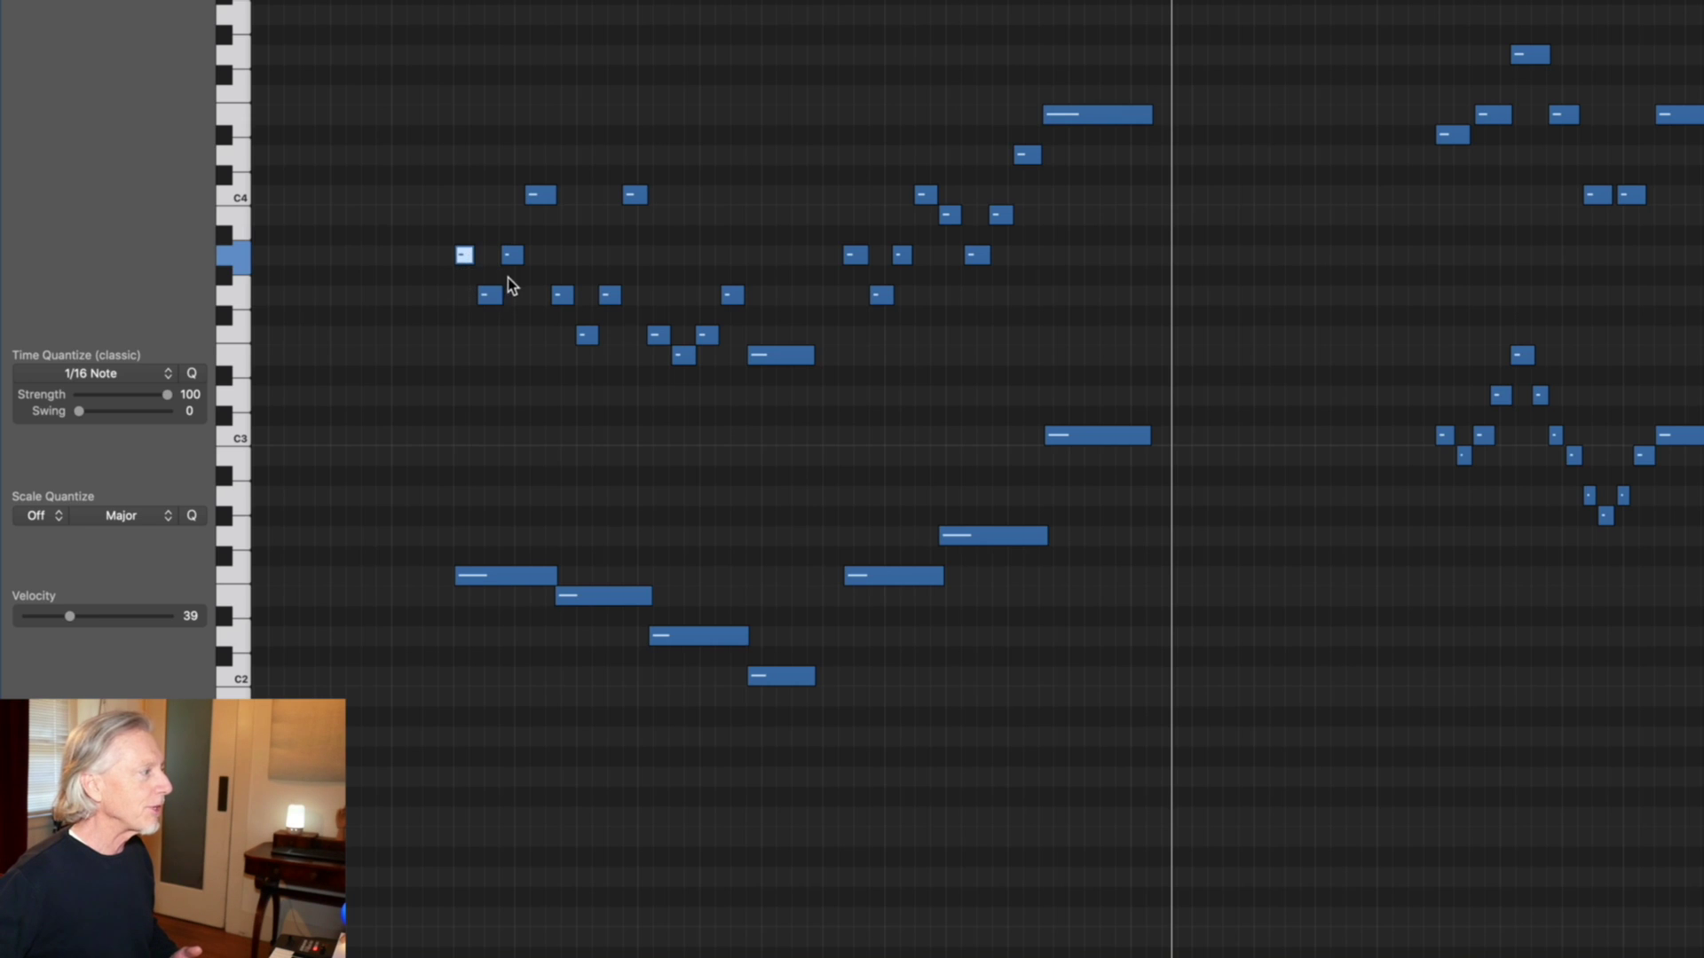
click(494, 297)
click(512, 258)
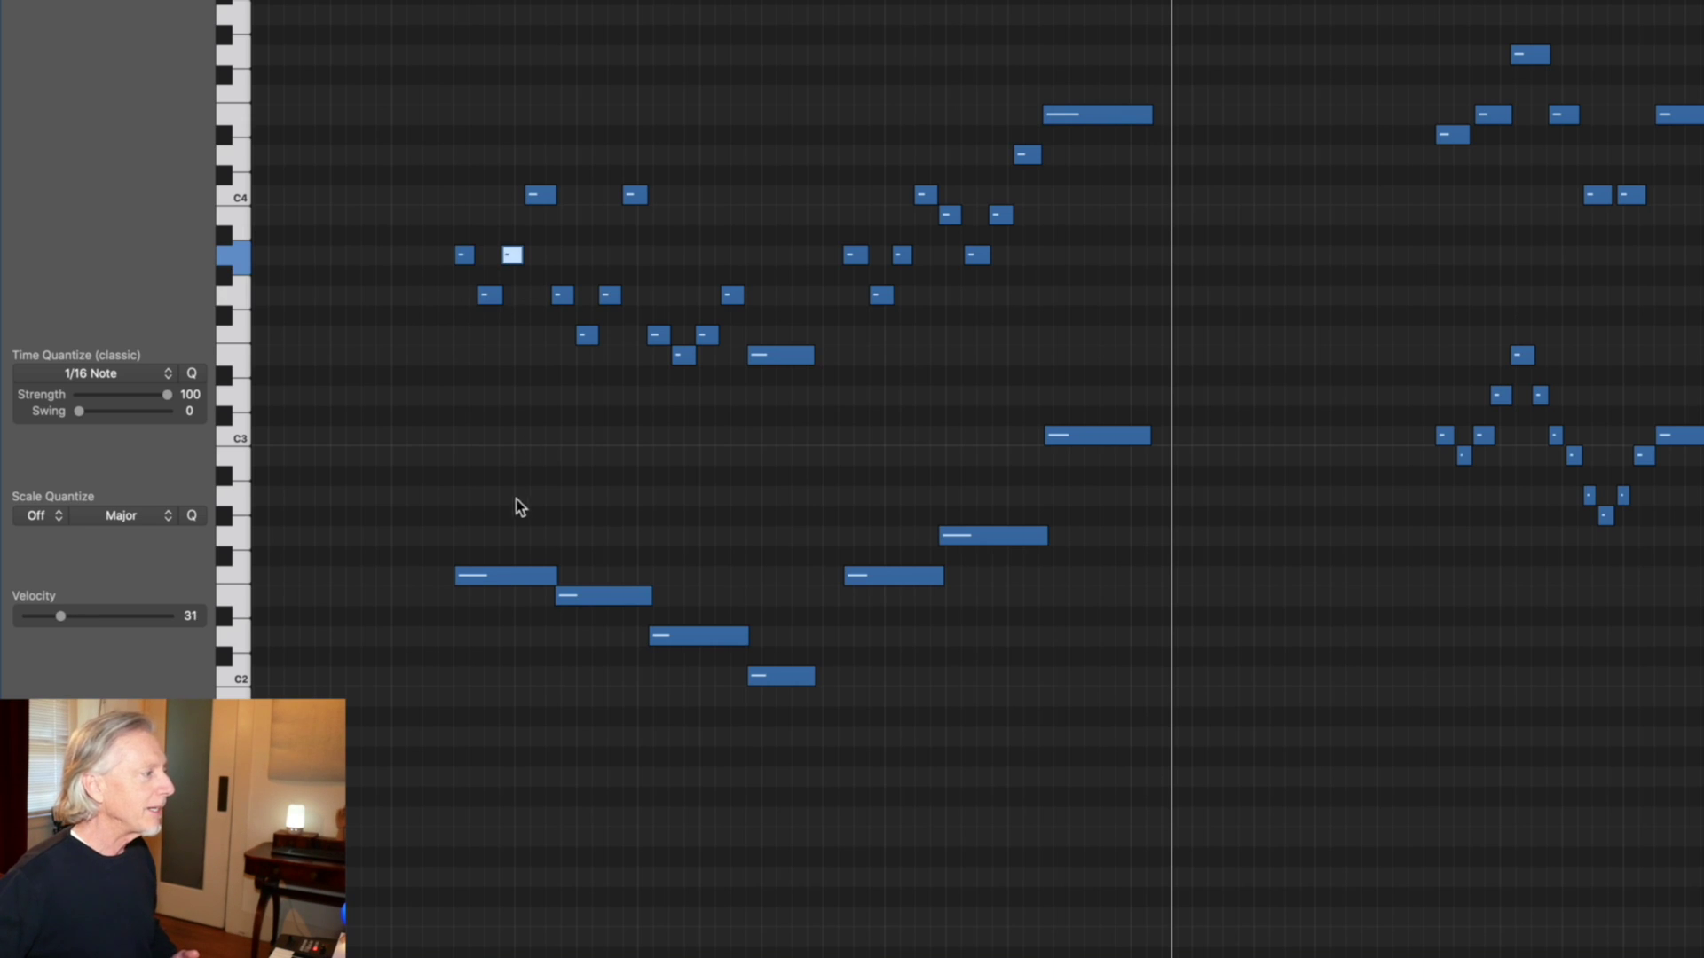
click(495, 579)
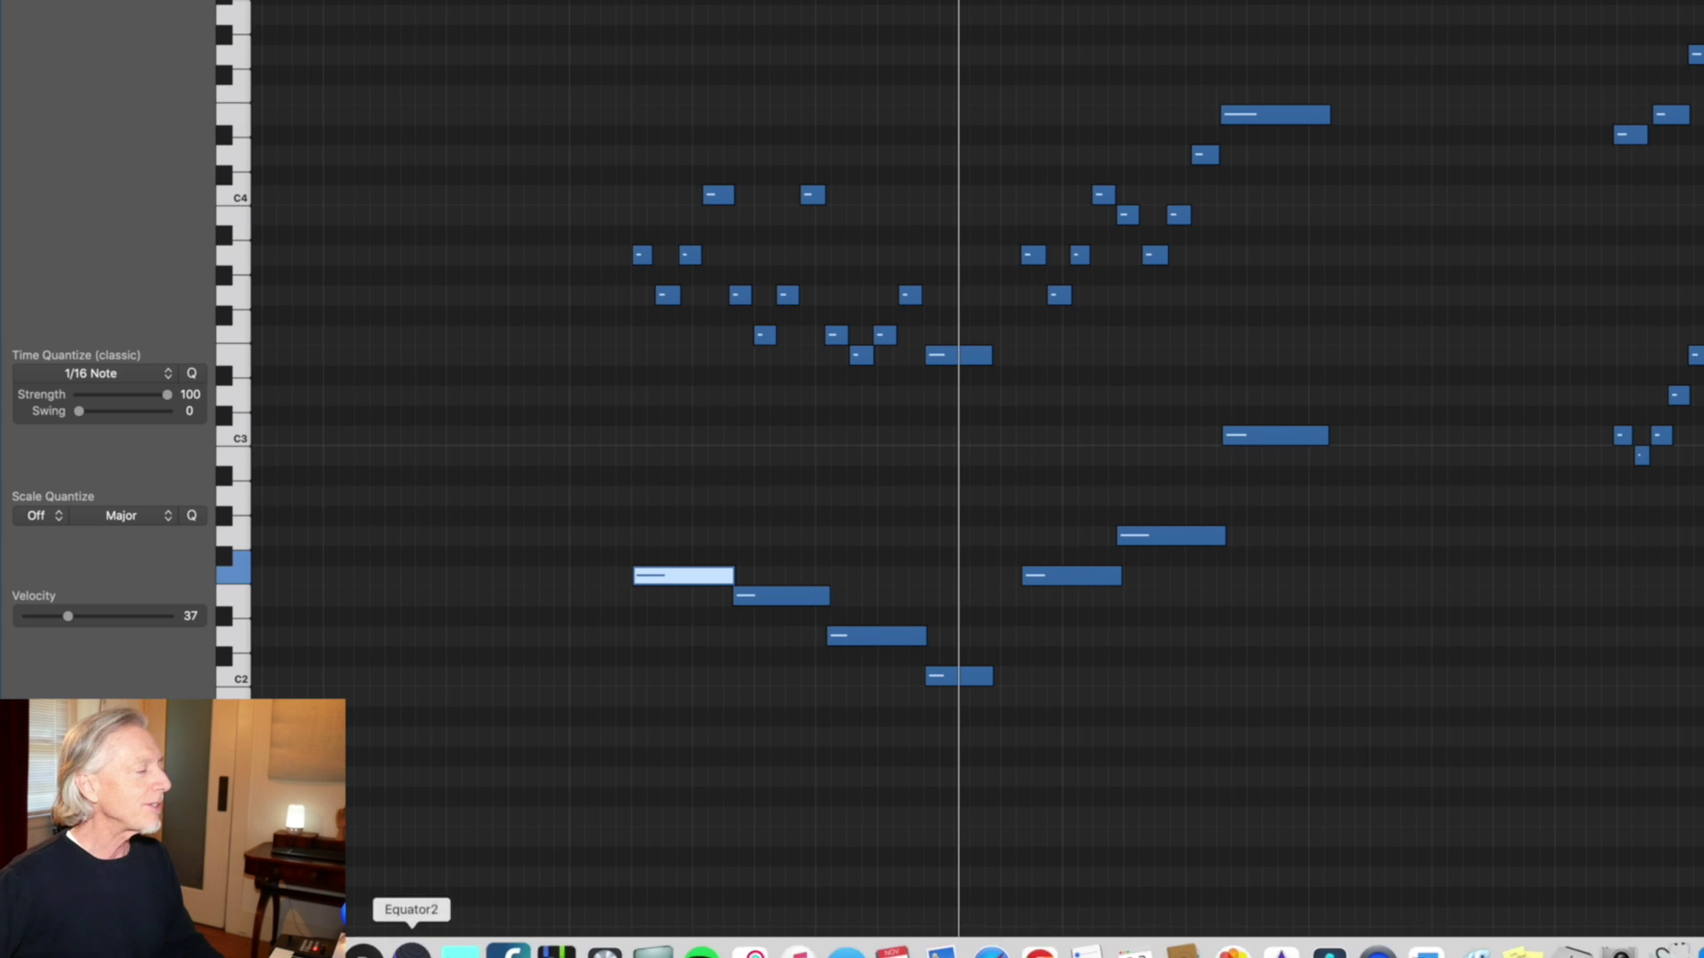
Scroll right to the sparser contrary-motion example spanning just above C2 to above C4.
scroll(976, 399, right, 15)
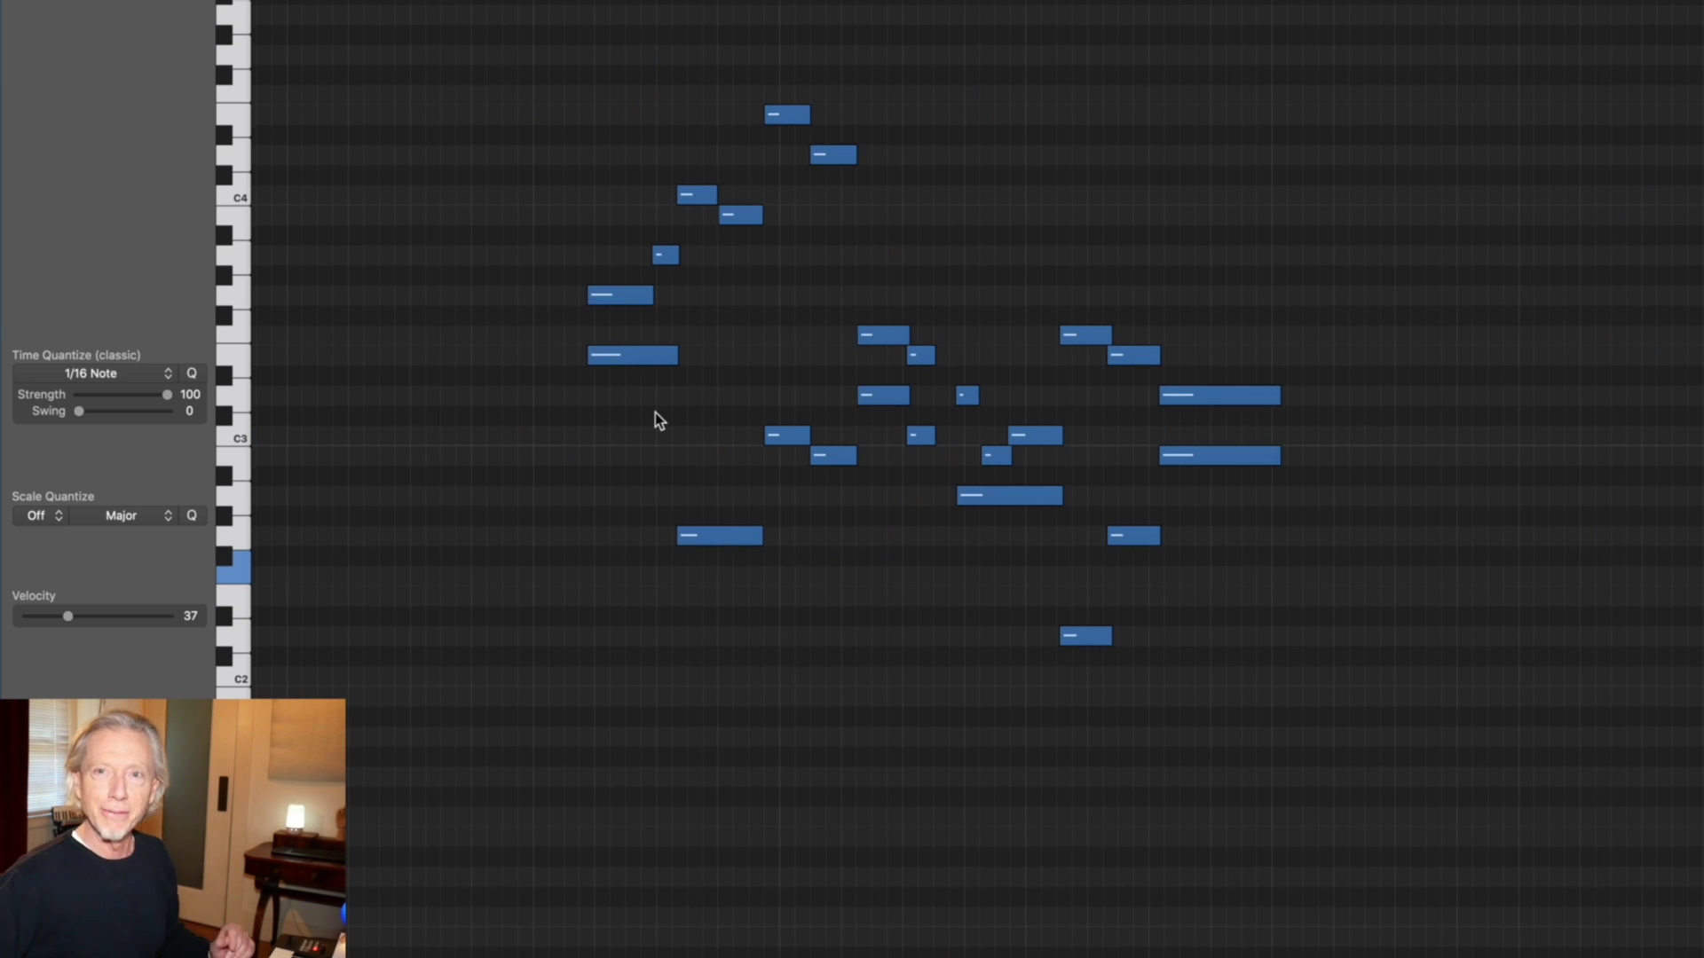
click(619, 293)
shift+click(621, 356)
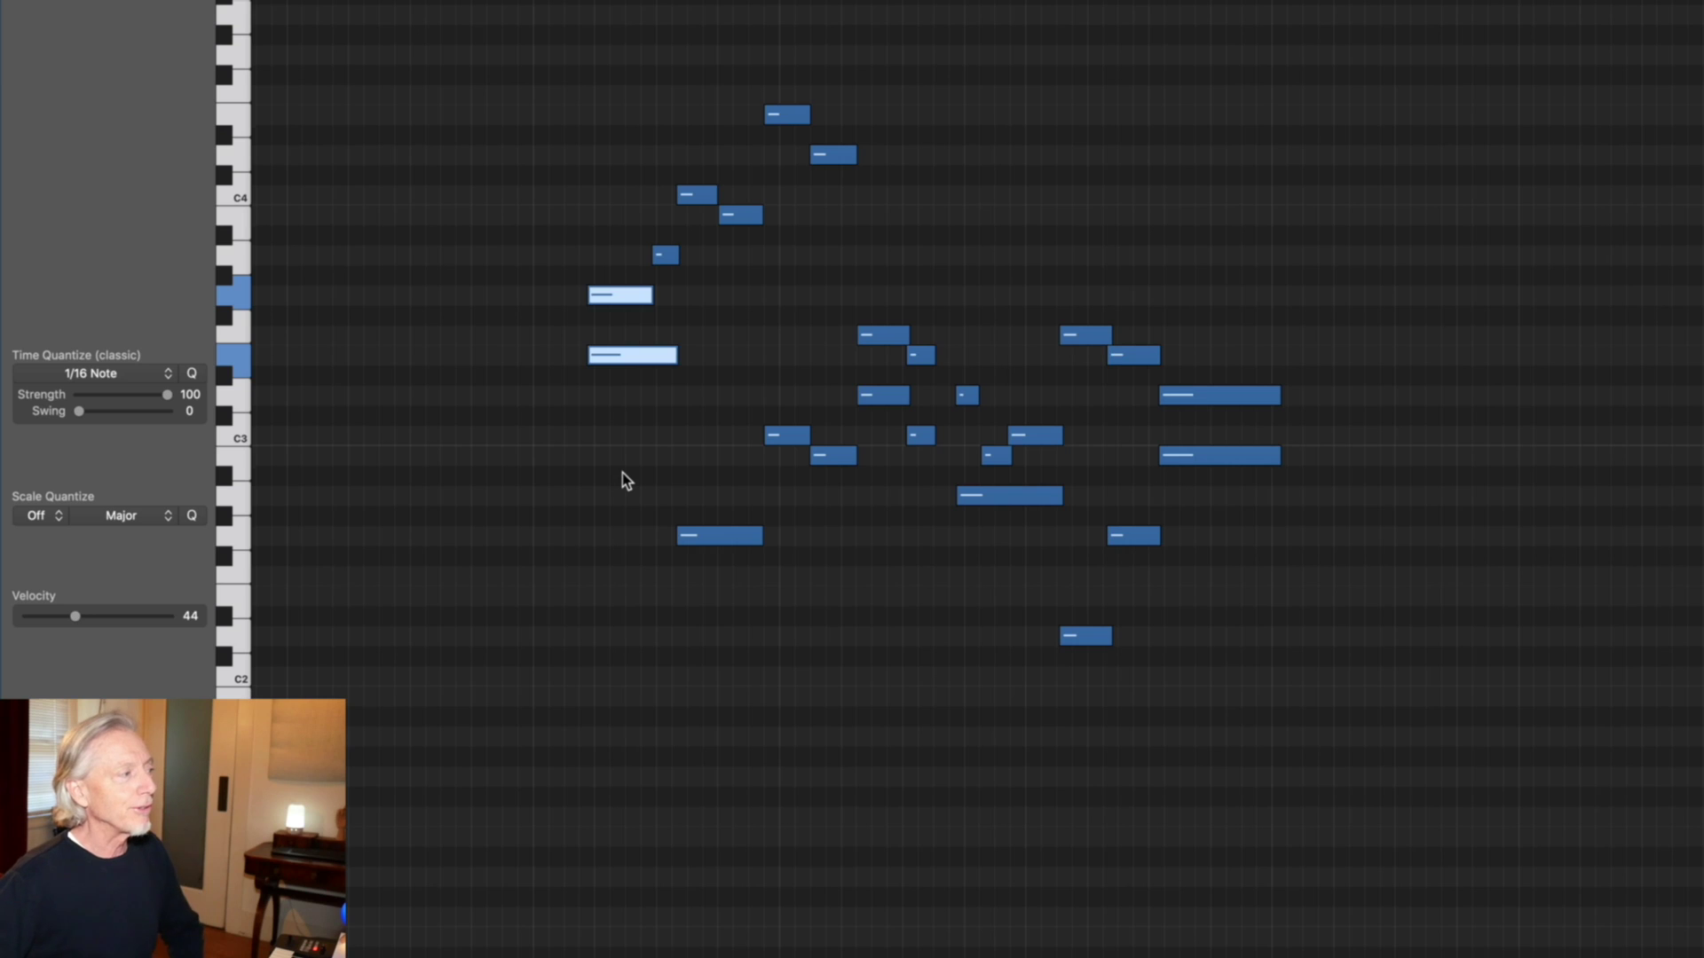
click(622, 472)
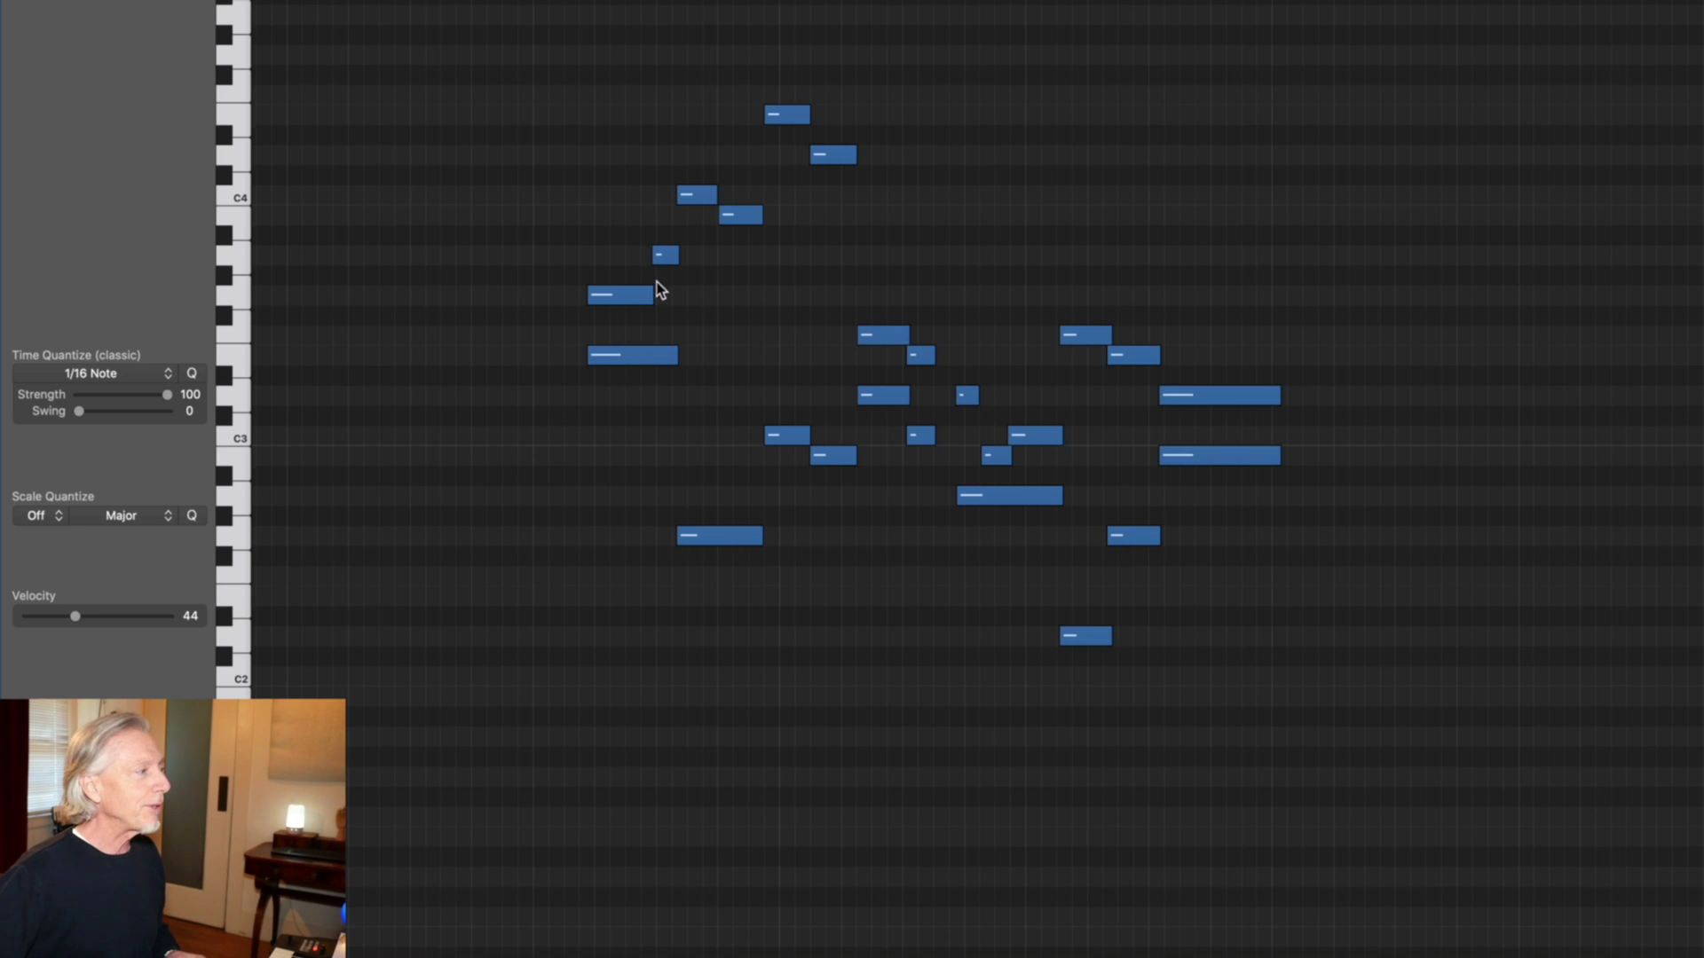
click(724, 535)
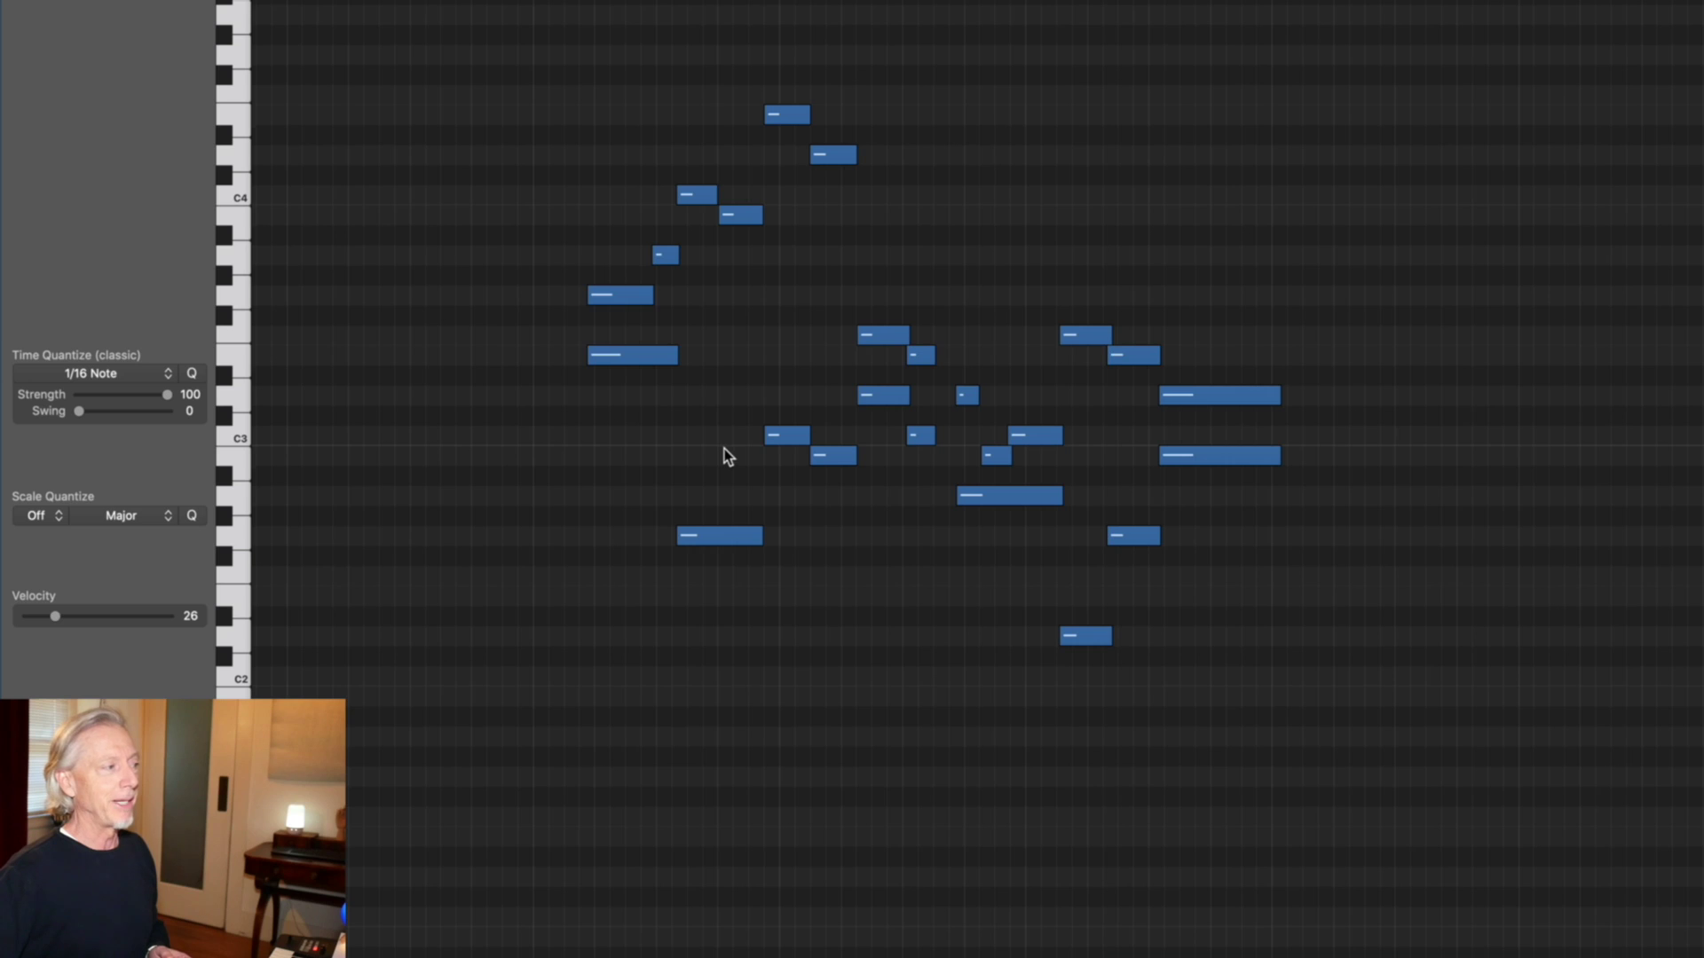
drag(753, 76, 849, 481)
click(848, 529)
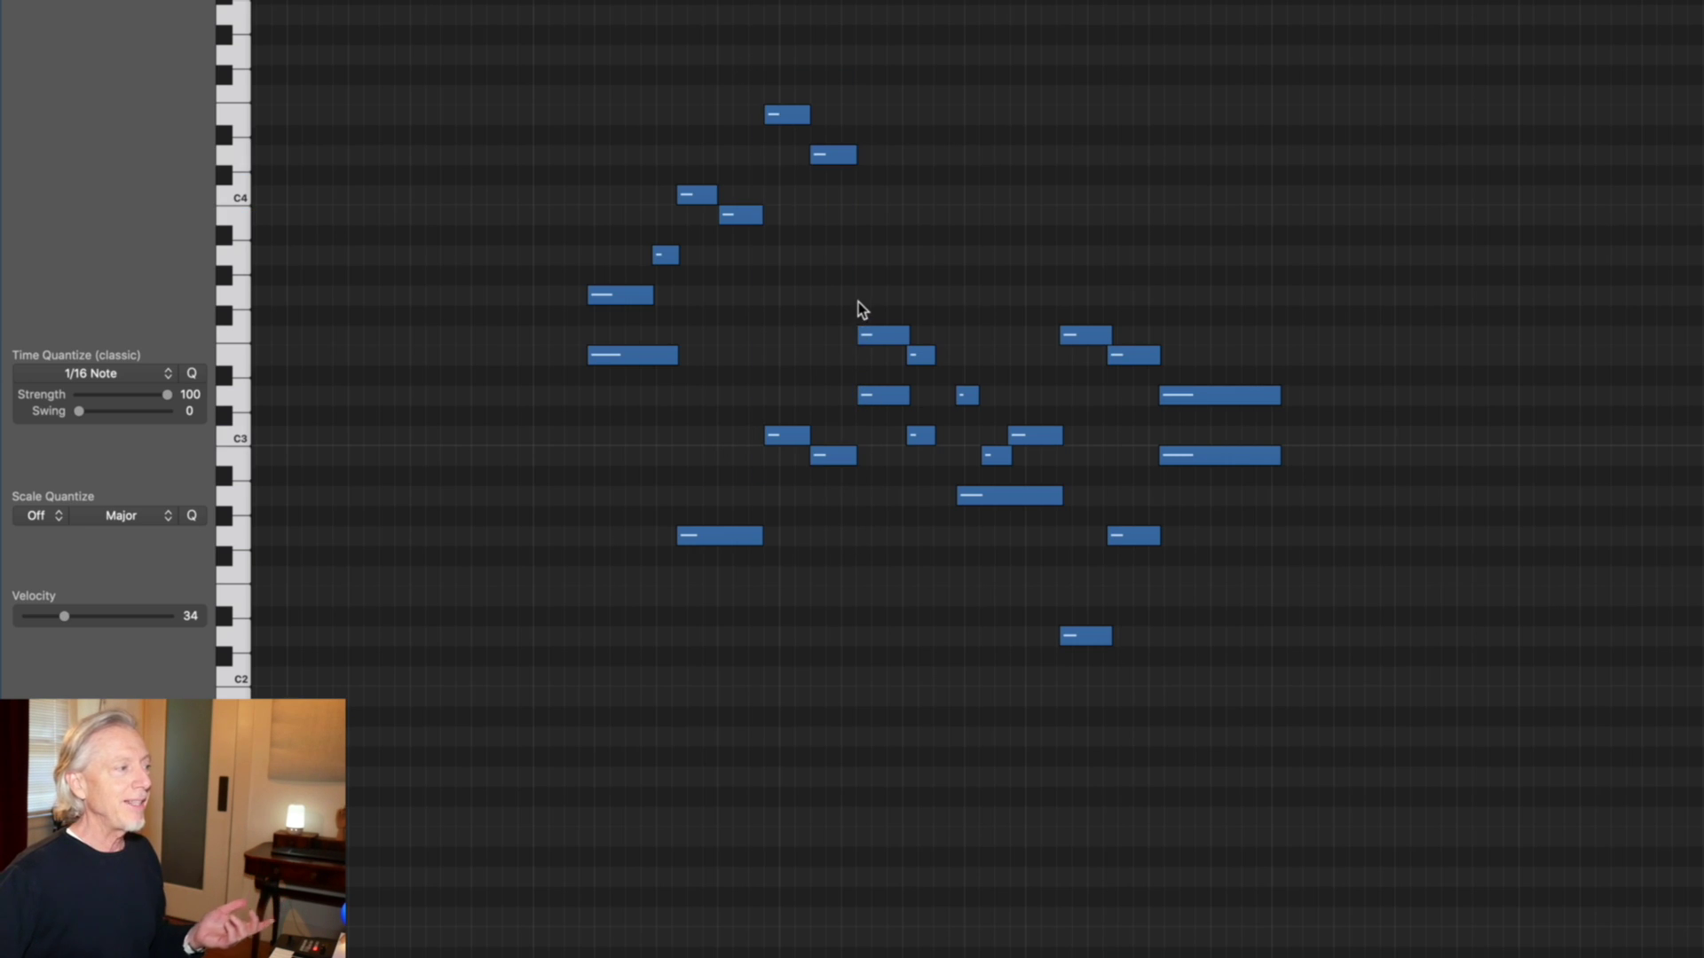
drag(859, 299, 955, 456)
click(1109, 408)
drag(1075, 302, 1085, 722)
drag(1138, 401, 1136, 568)
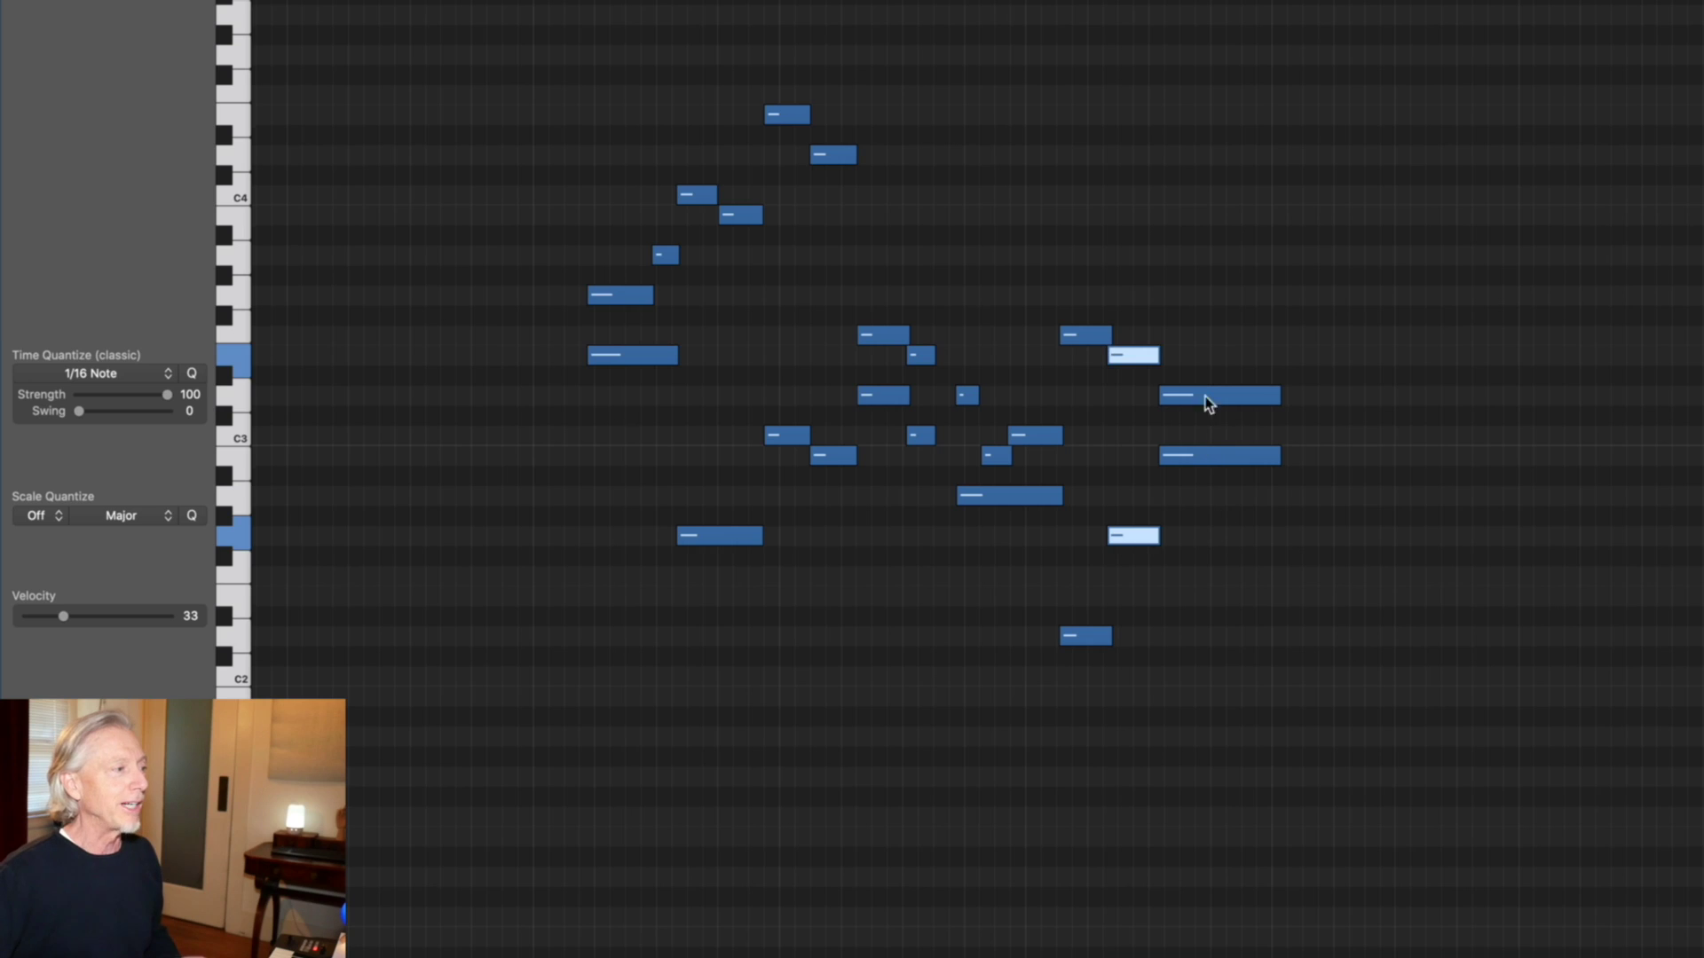
drag(1202, 471, 1131, 388)
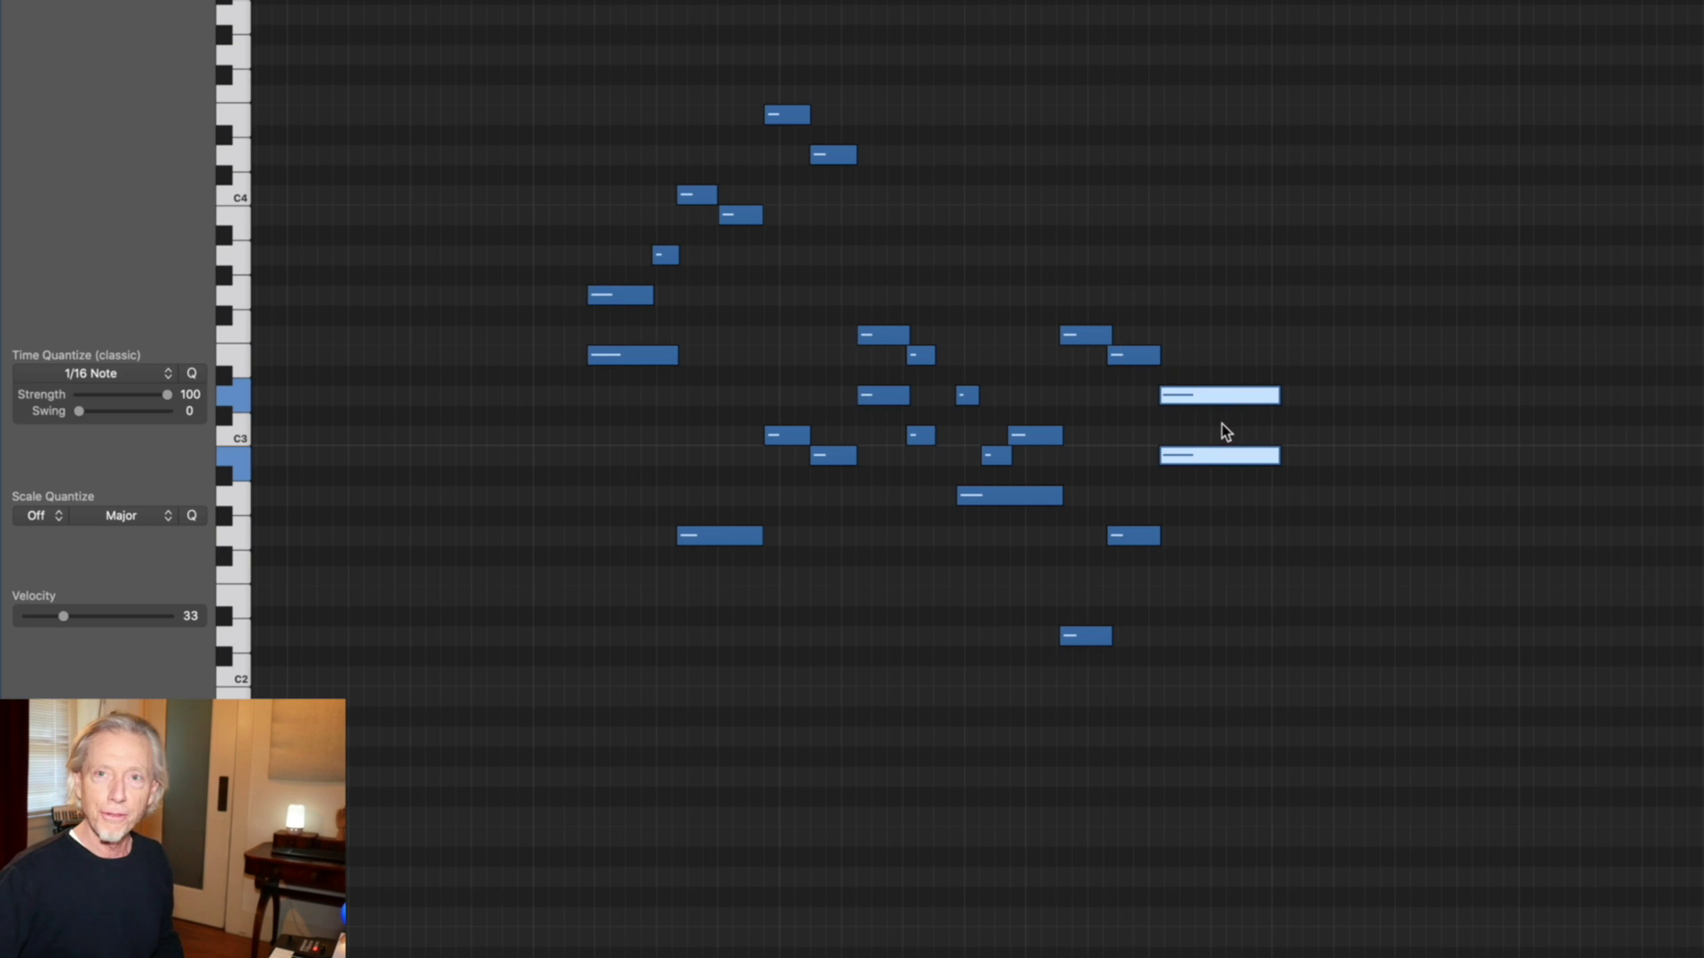
click(1190, 285)
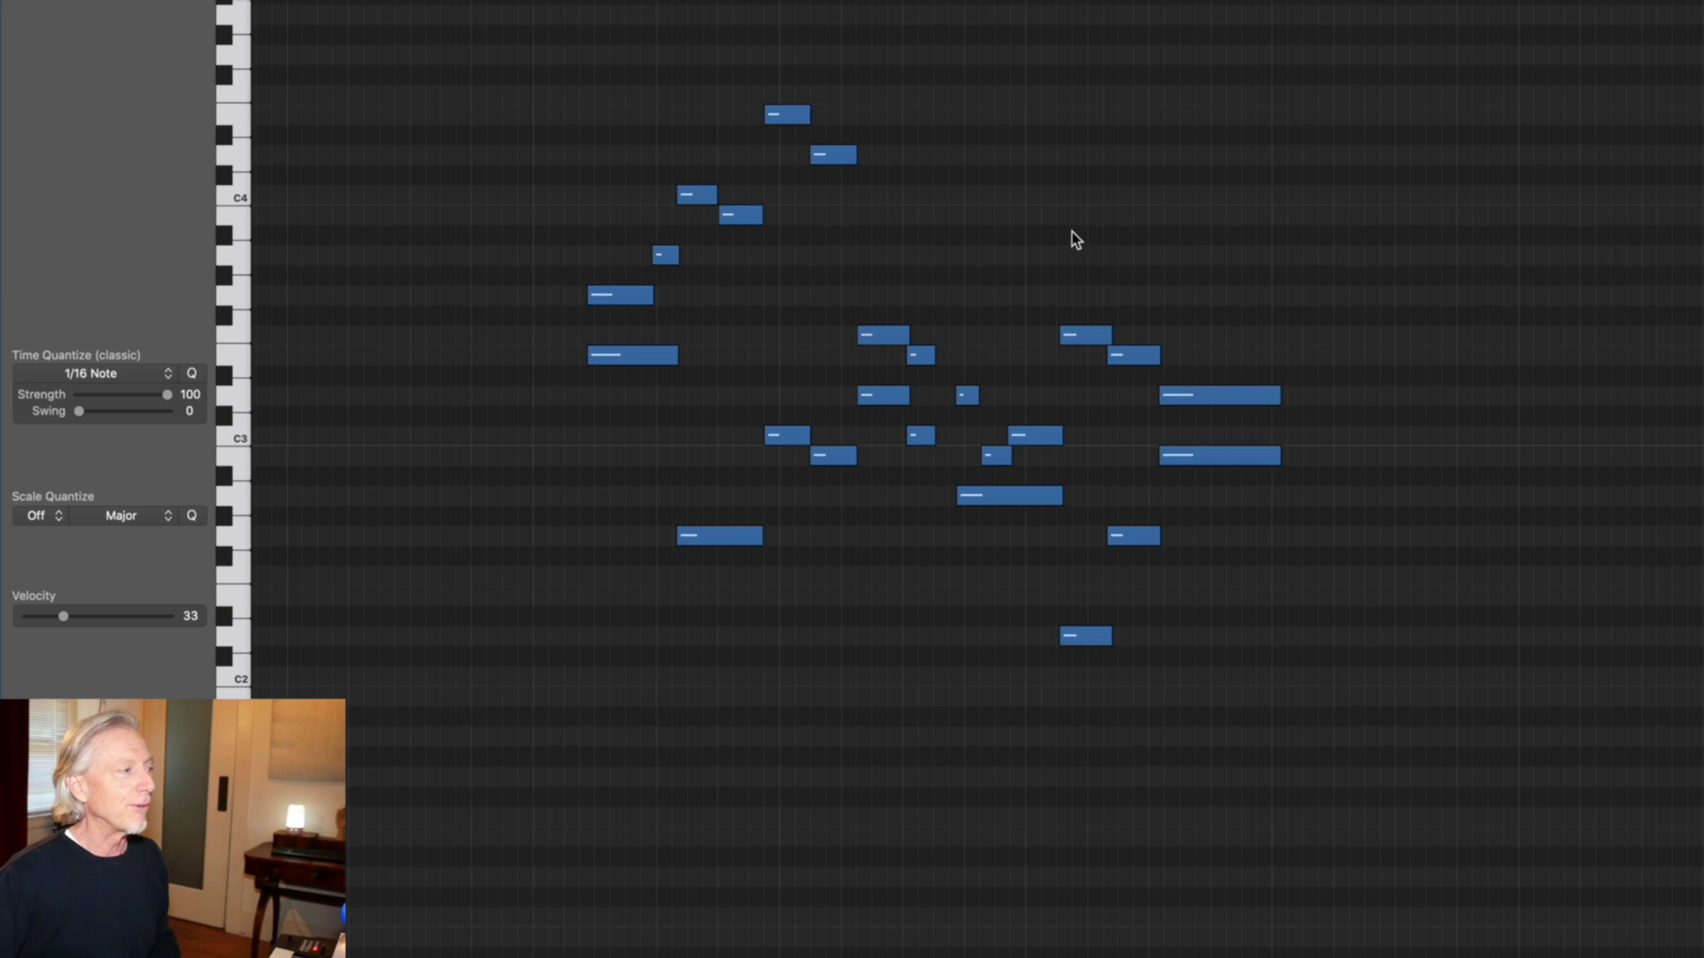
Start playback of the contrary-motion example from its opening notes.
key(space)
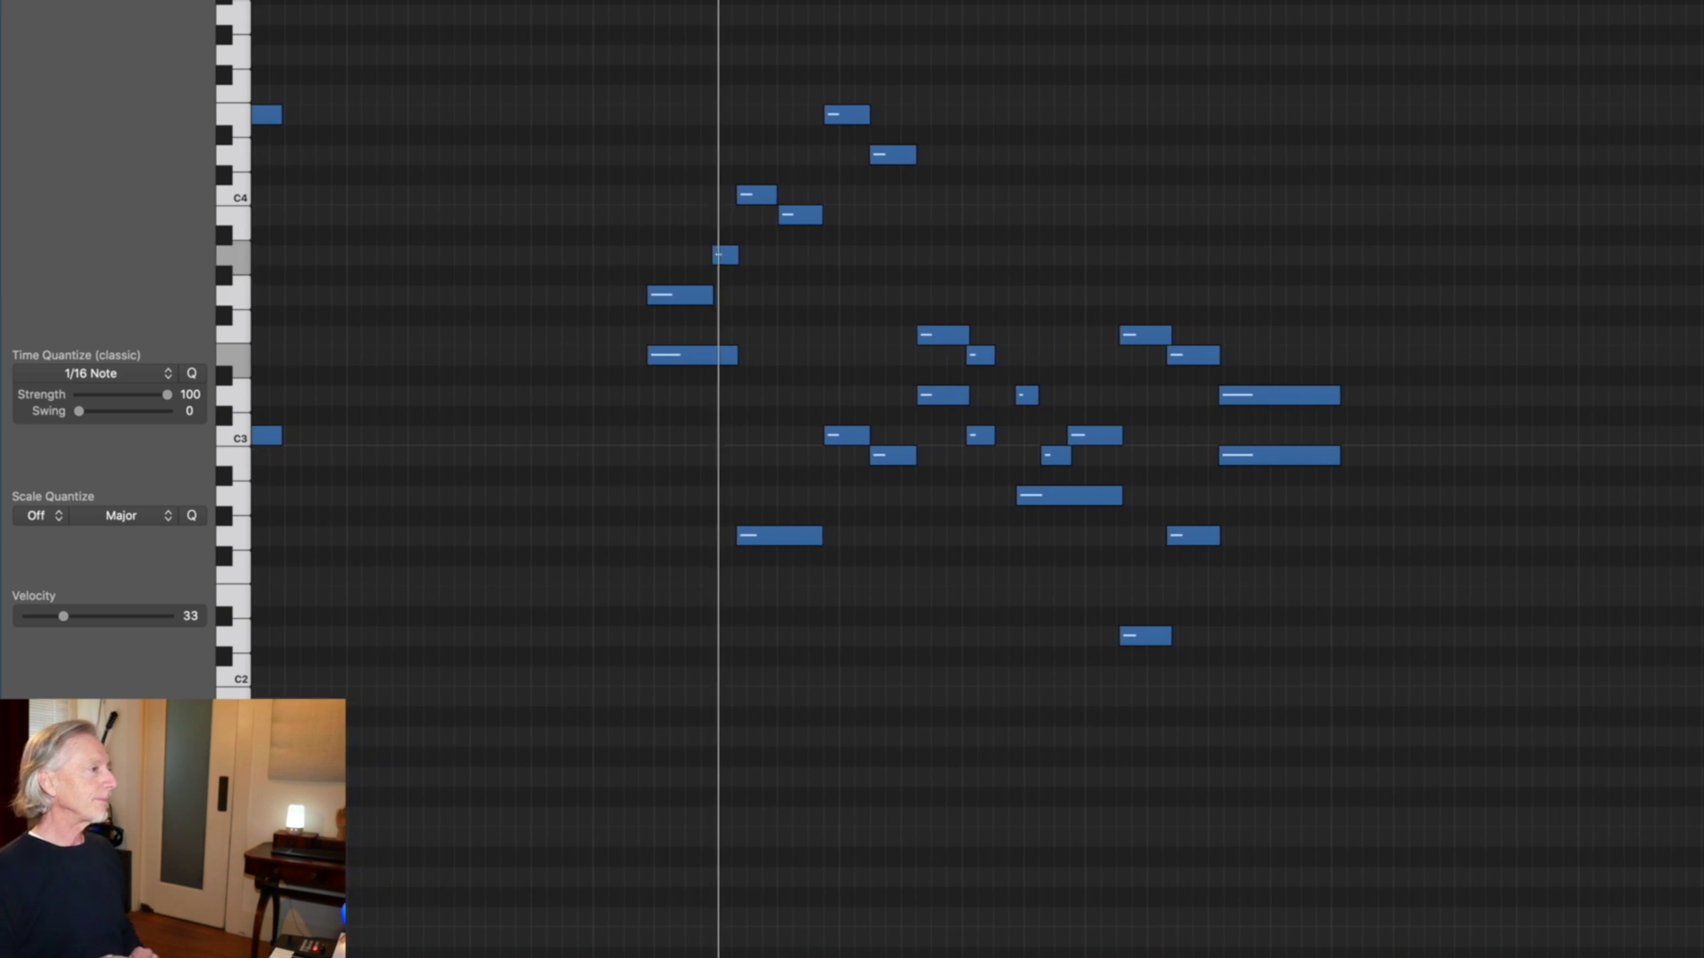